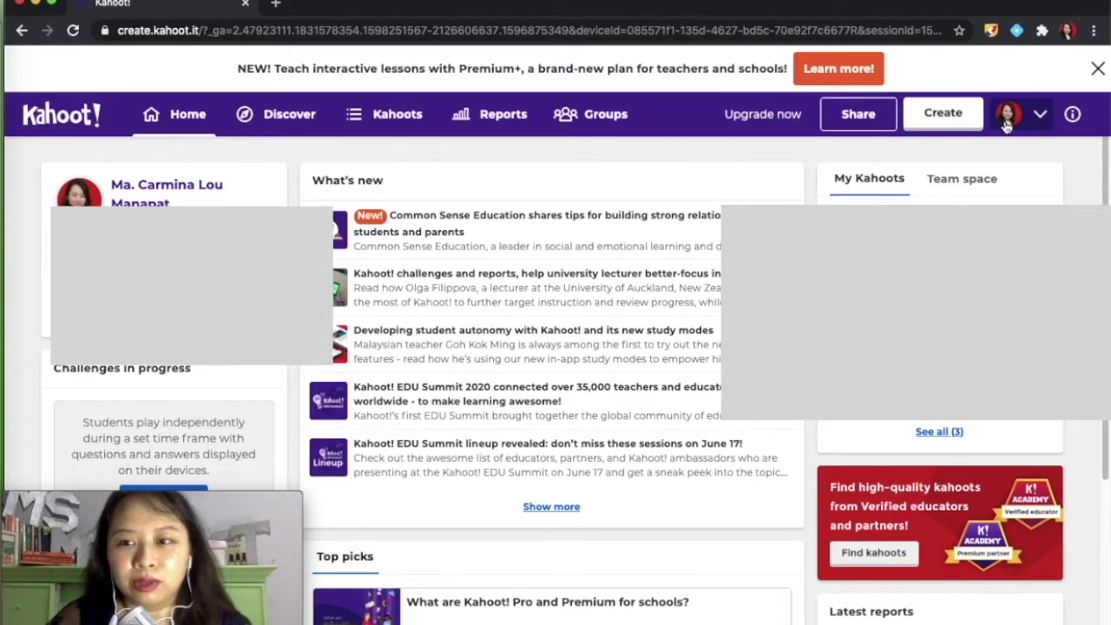
- Start a new blank kahoot after looking through the available templates
left_click(976, 124)
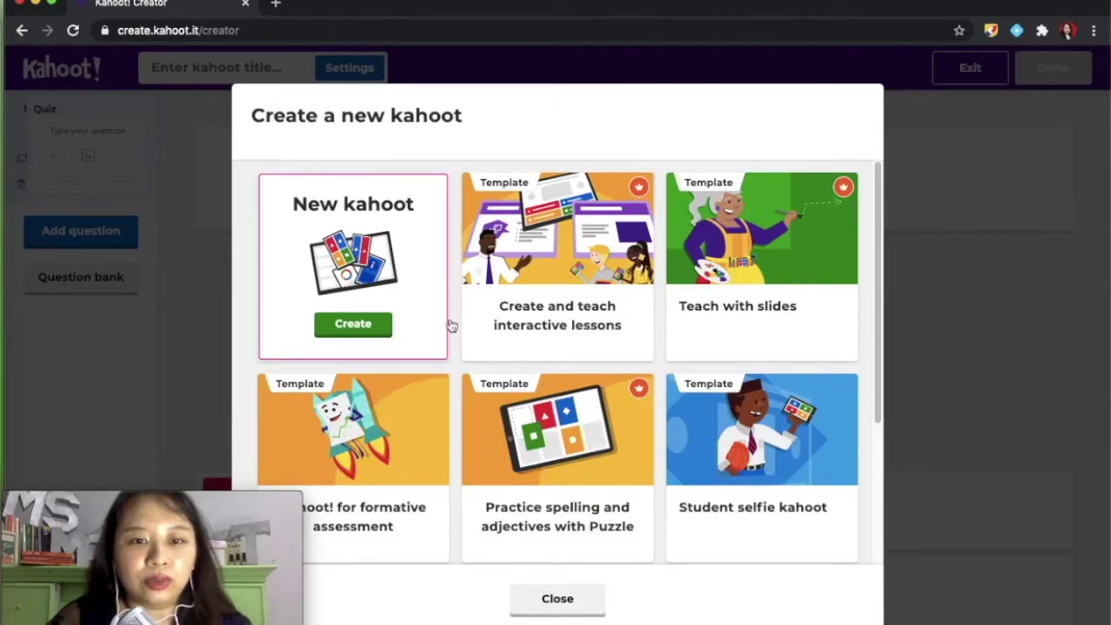
scroll(711, 468, "down", 1)
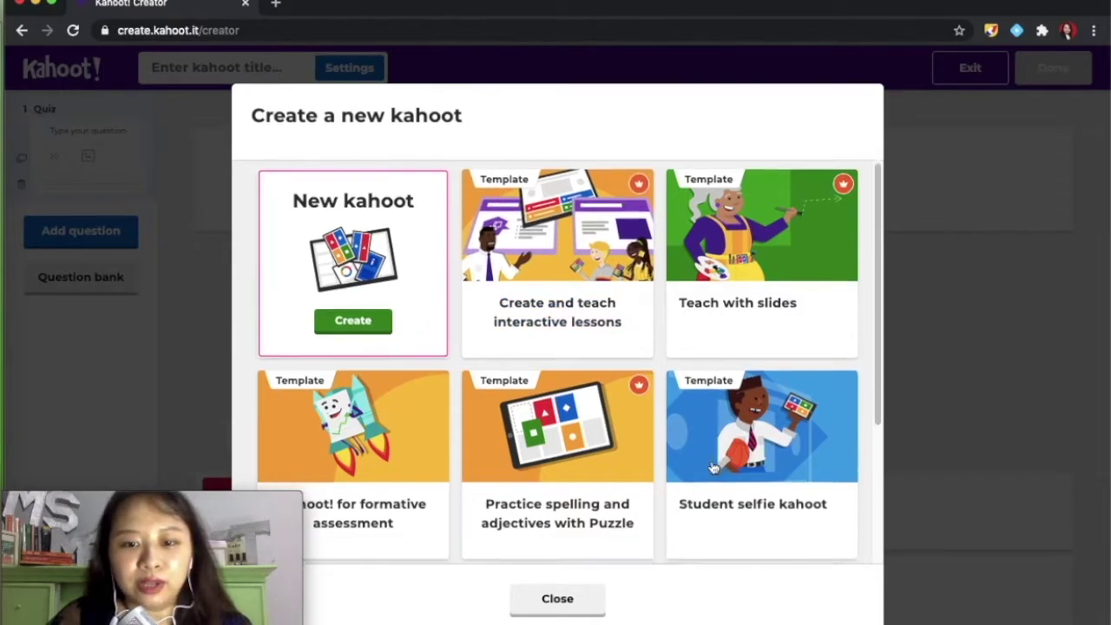
scroll(466, 455, "down", 5)
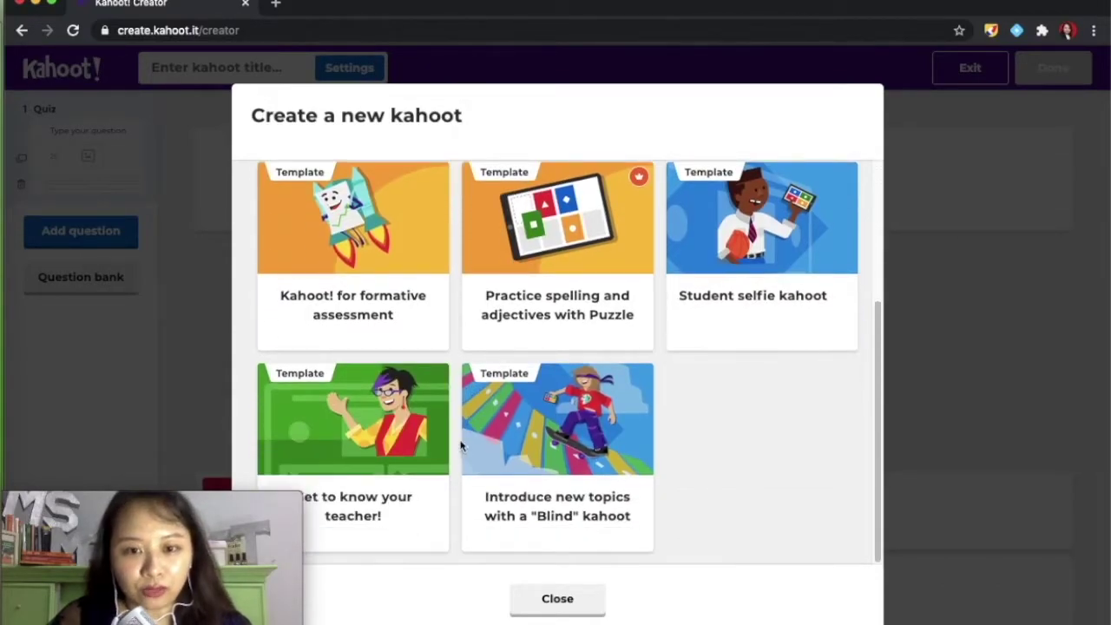
scroll(373, 316, "up", 5)
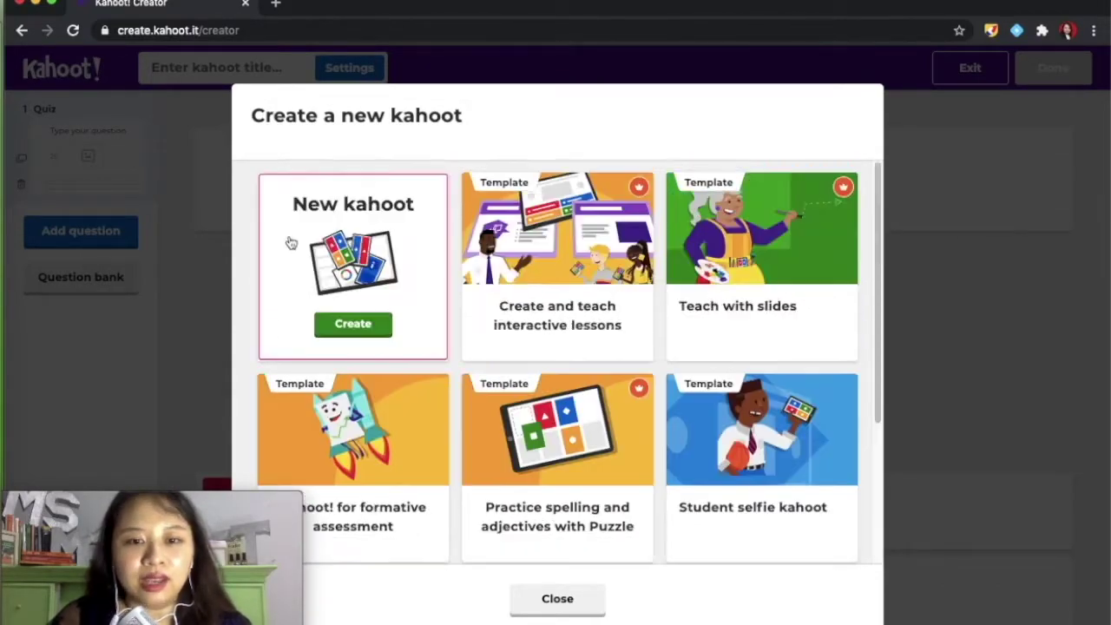
left_click(353, 326)
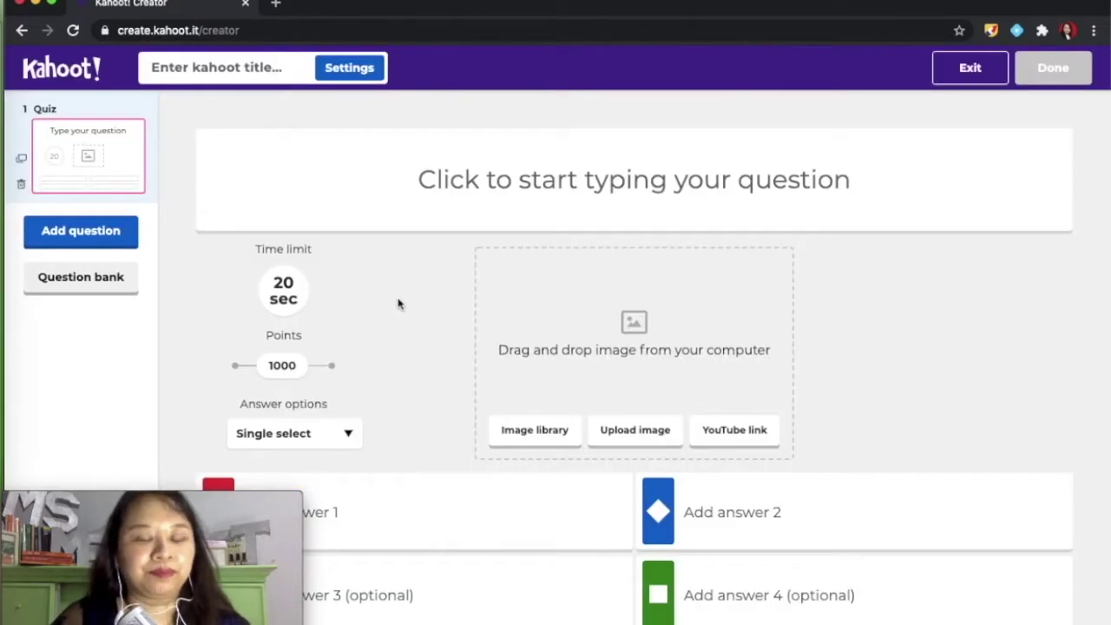
- Title the kahoot "Sample Math Test" and add a description saying it is a sample math test for the teacher's math class
left_click(264, 71)
type("Sample ")
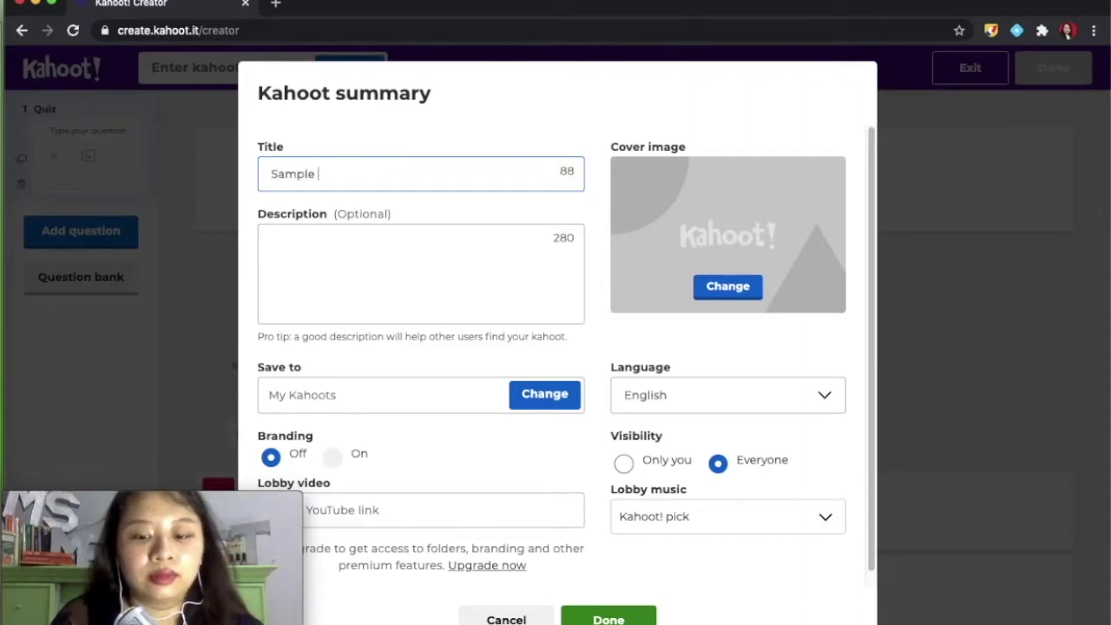
type("Math Test")
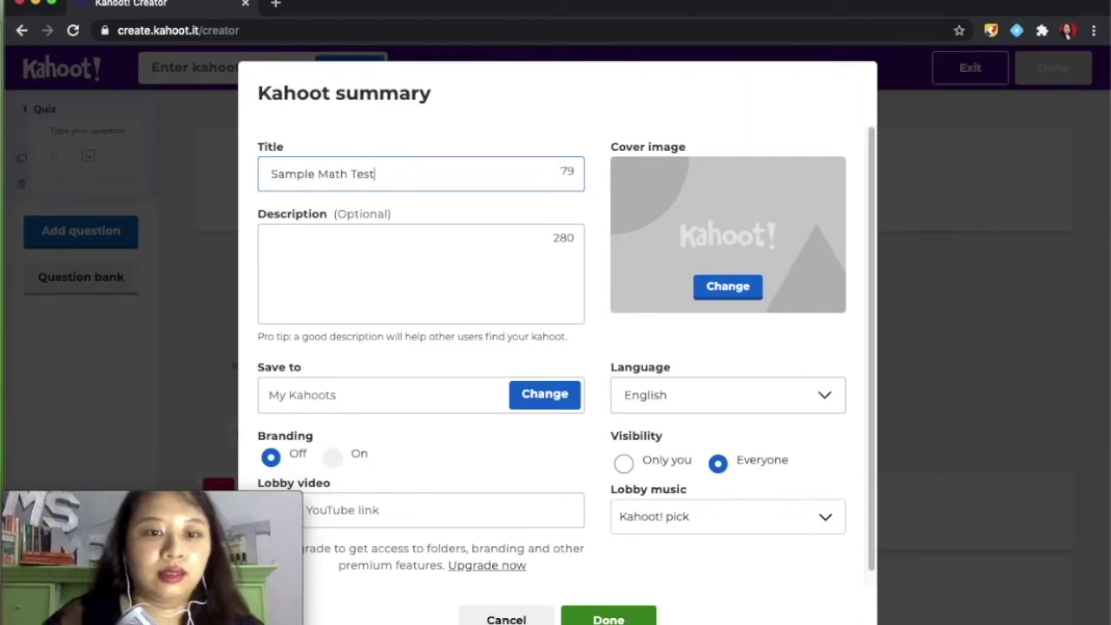
left_click(362, 229)
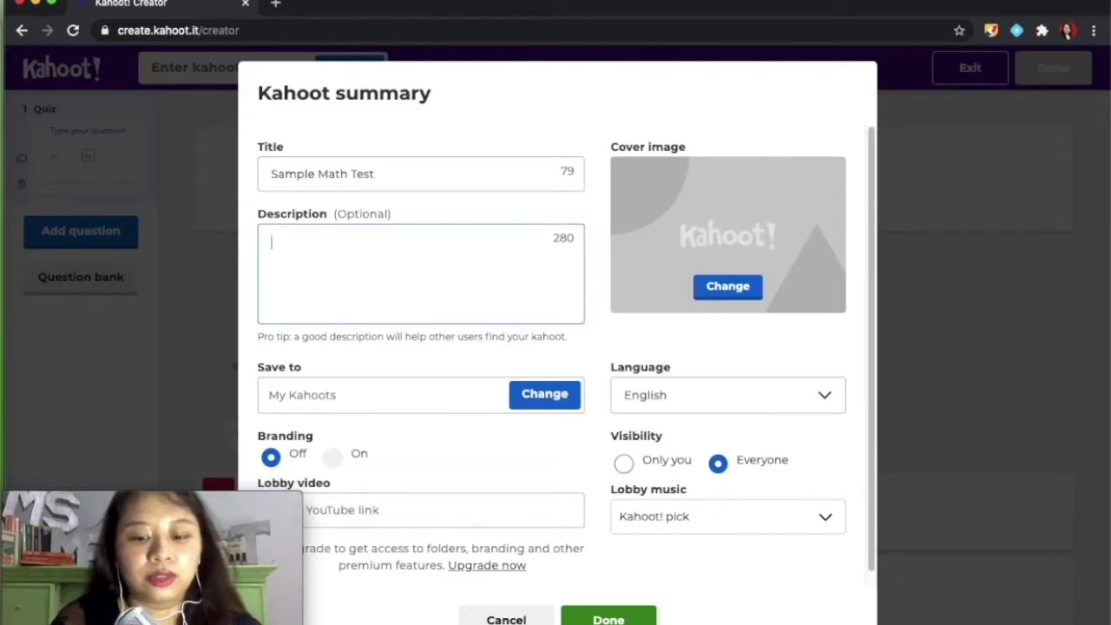
type("This is a sample math test for Math with Ms. Mina.")
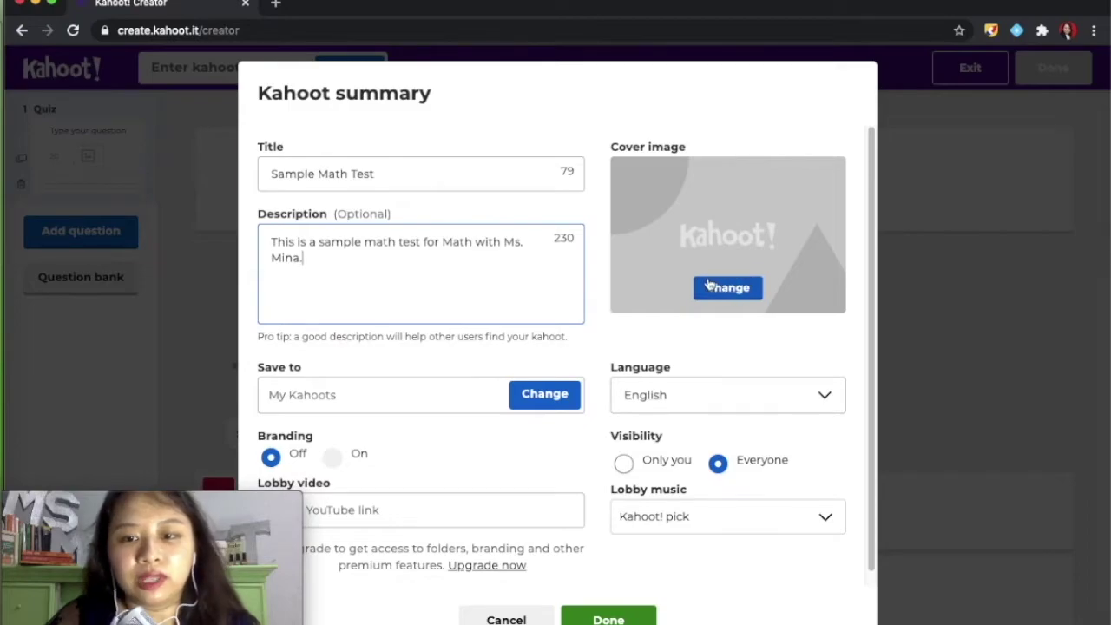
- Upload the cartoon of a woman reading from the Downloads folder as the cover image and save the kahoot summary
left_click(739, 292)
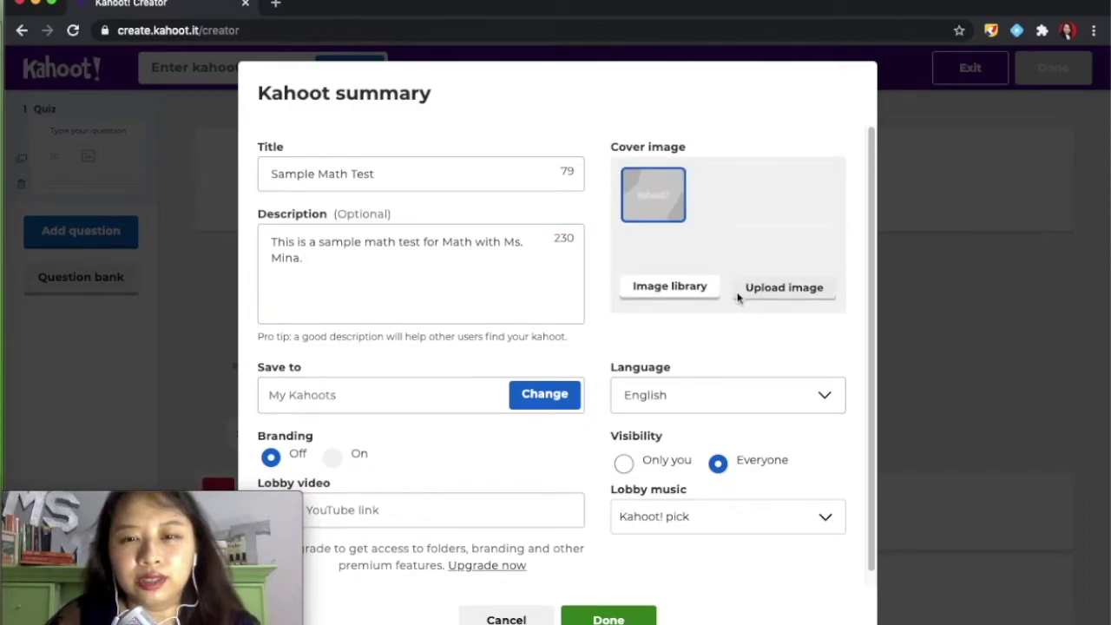
left_click(737, 298)
left_click(300, 147)
left_click(414, 218)
left_click(841, 383)
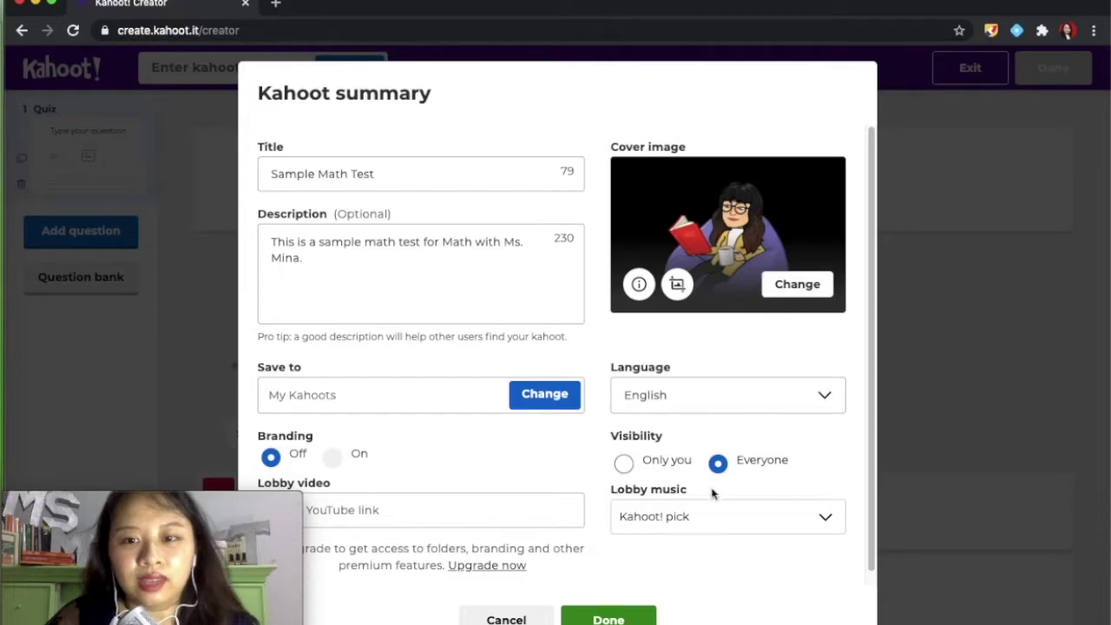
left_click(609, 618)
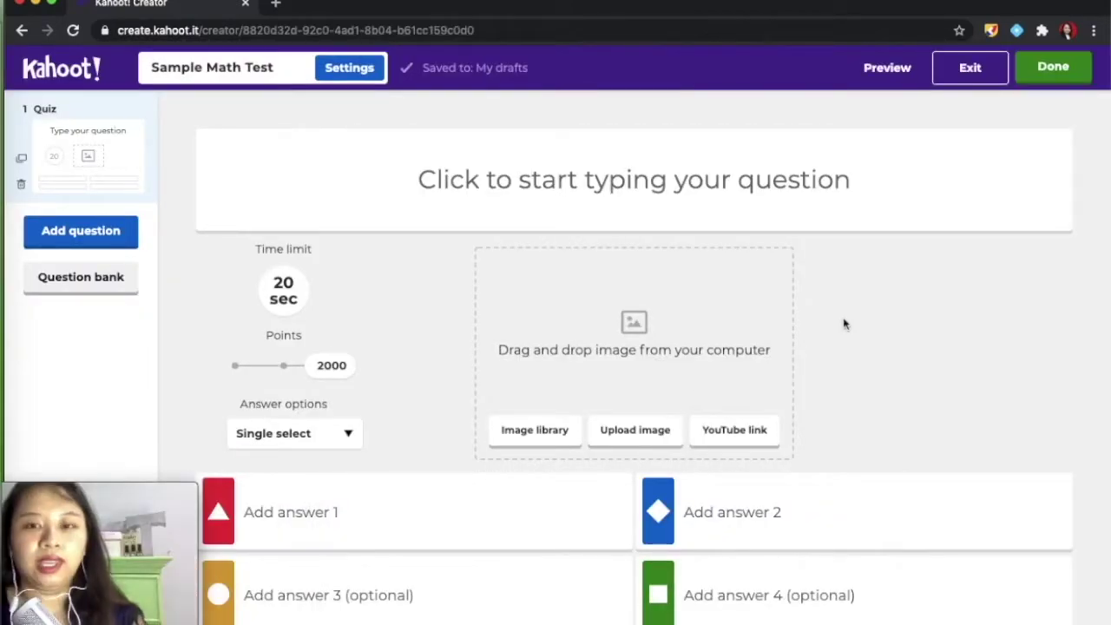
- Enter the first quiz question "Which of the following is the sum of 4x and 6x?"
left_click(795, 189)
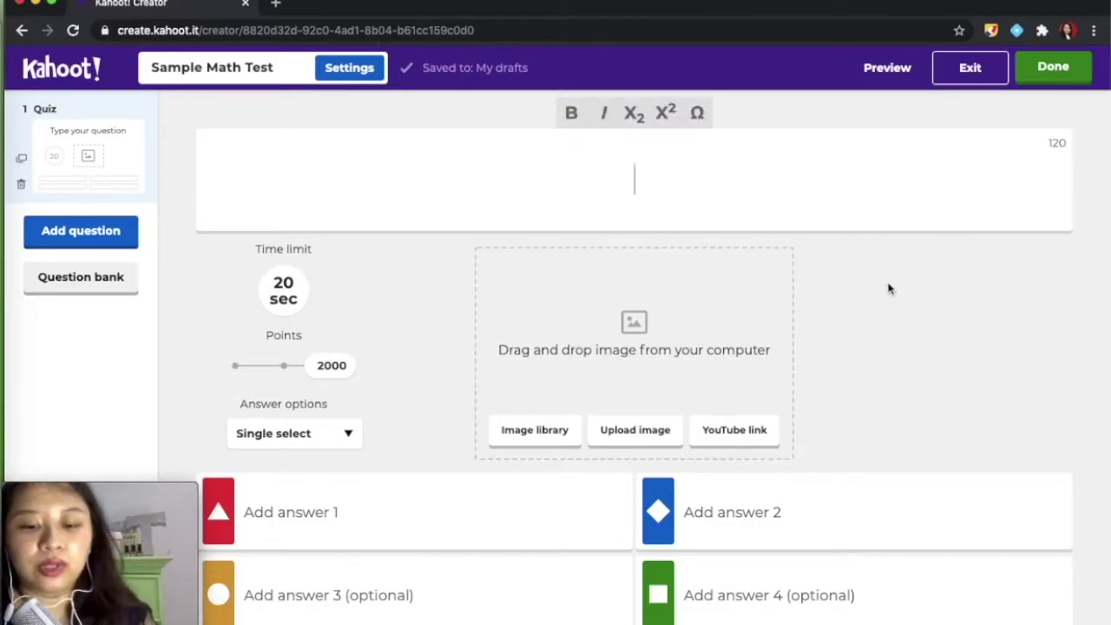
type("Which of the following is the sum of ")
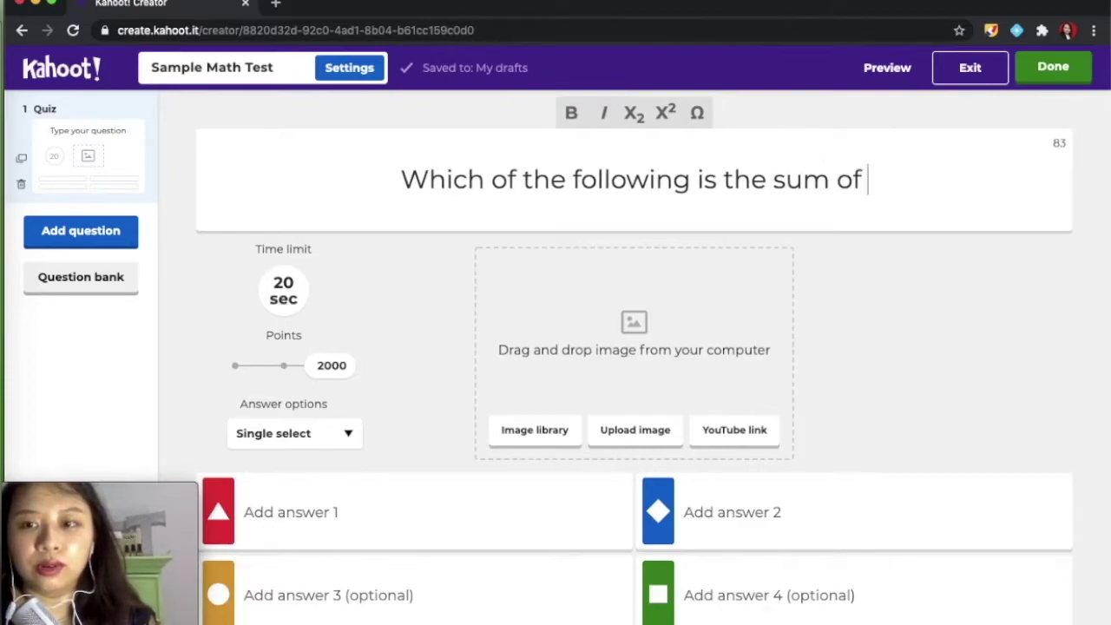
type("4x and 6")
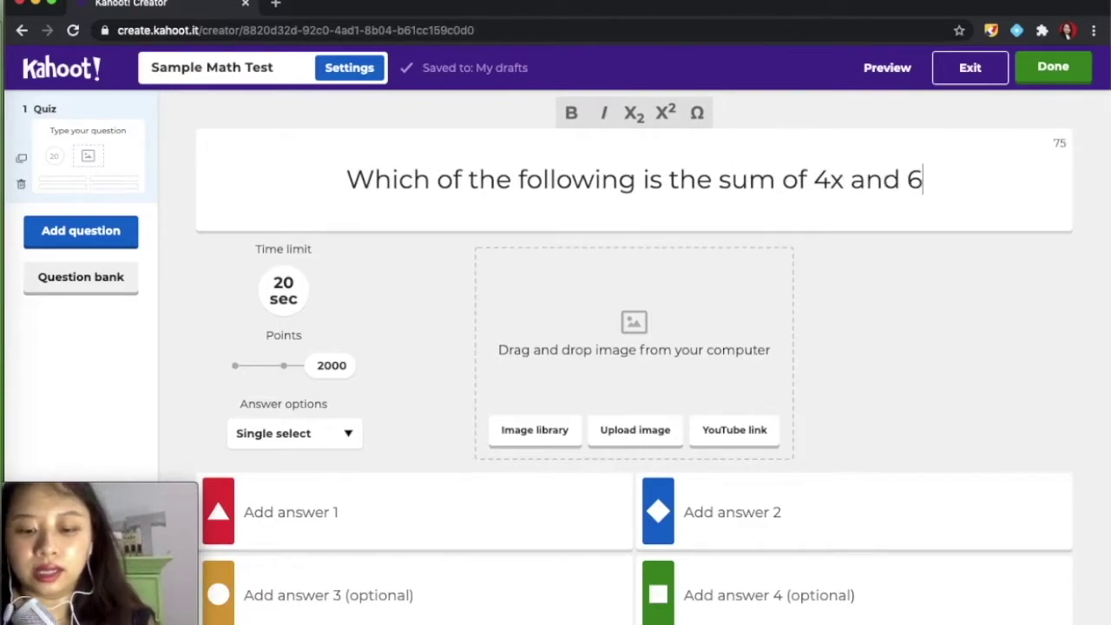
type("x?")
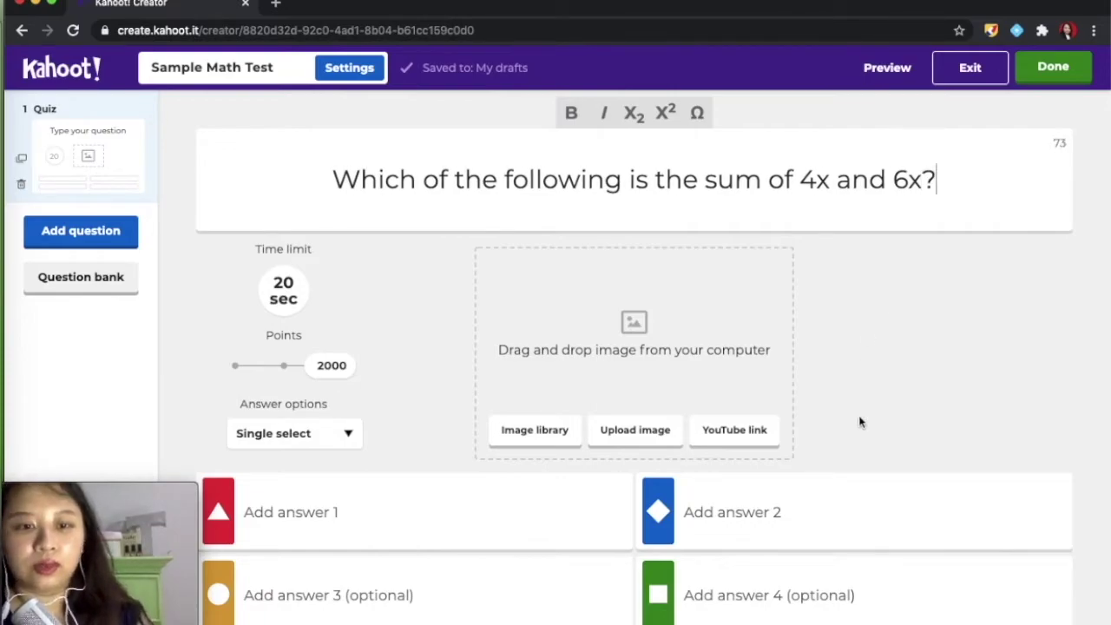
- Set the question's time limit to 60 seconds and its points to 1000
left_click(283, 290)
left_click(281, 349)
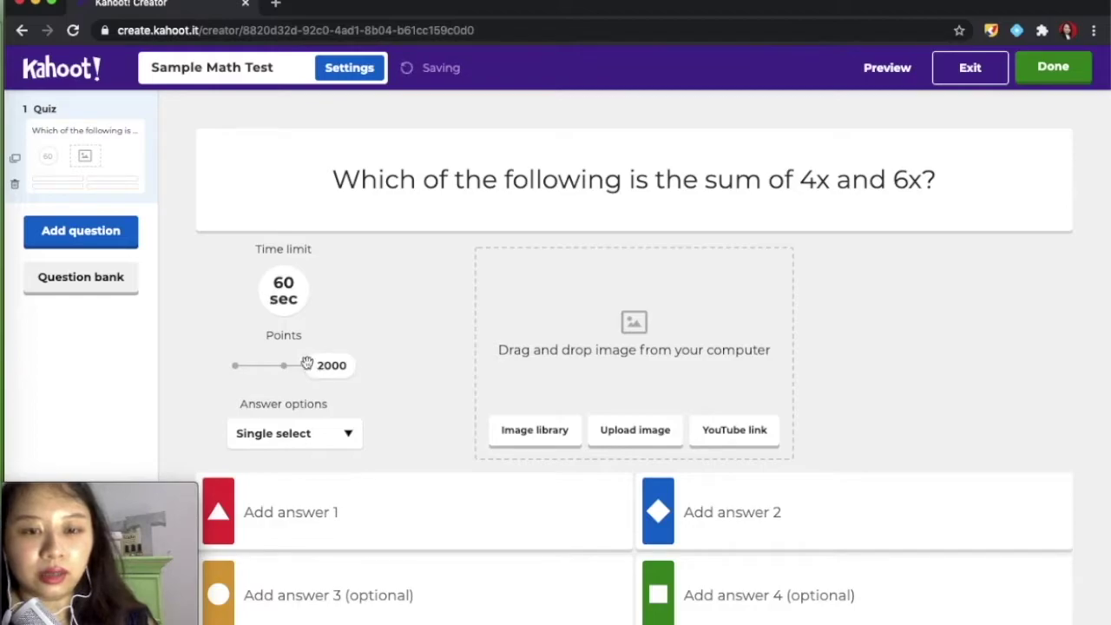
left_click_drag(339, 369, 285, 368)
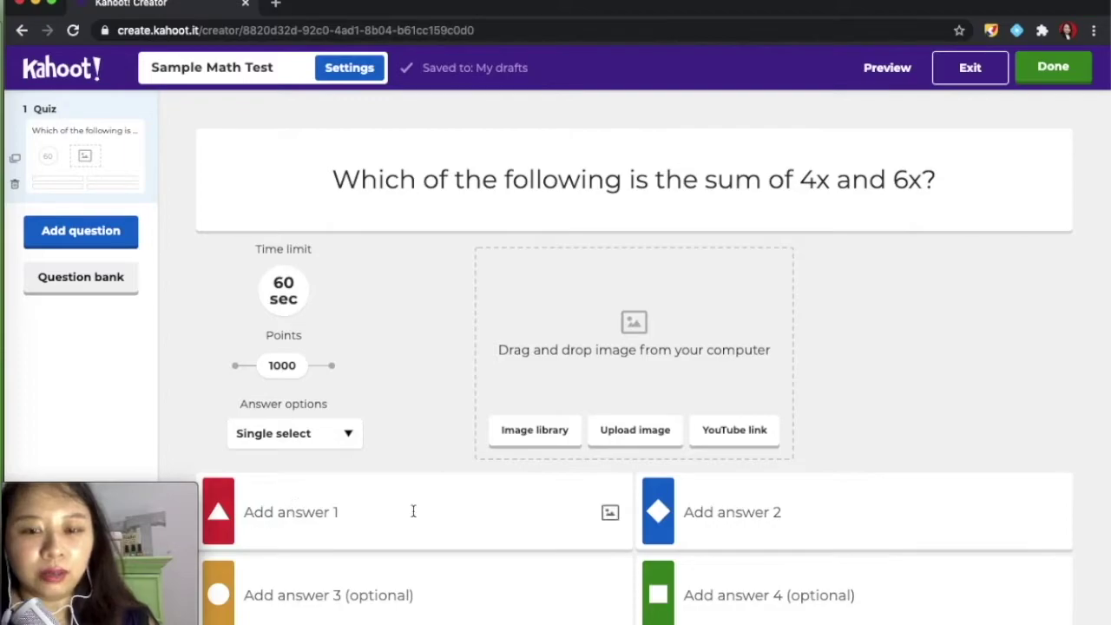
left_click(477, 517)
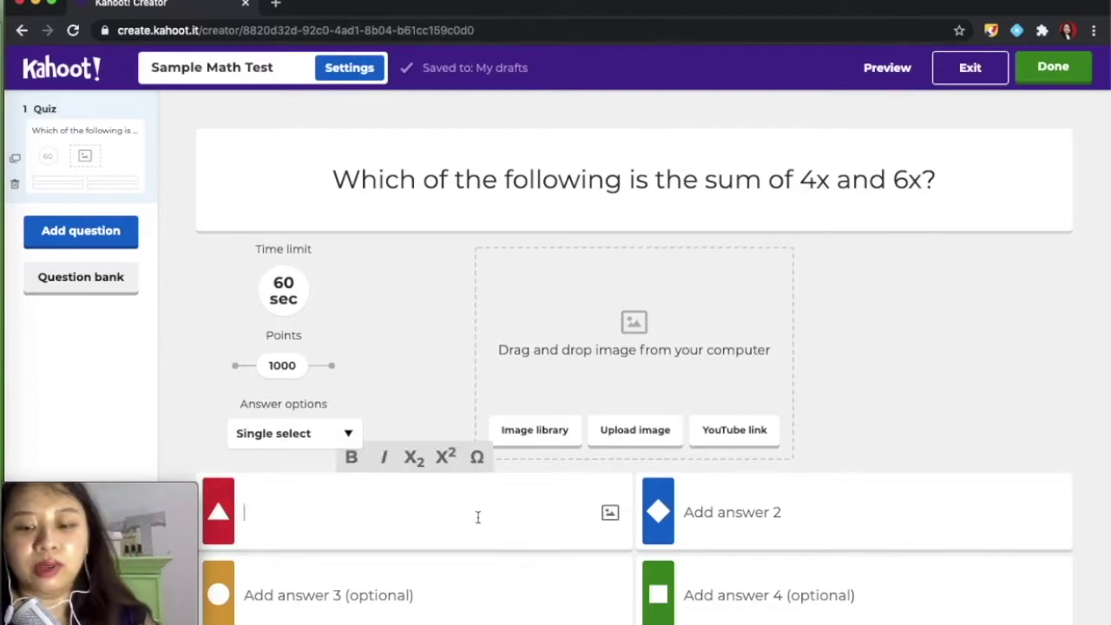
type("10")
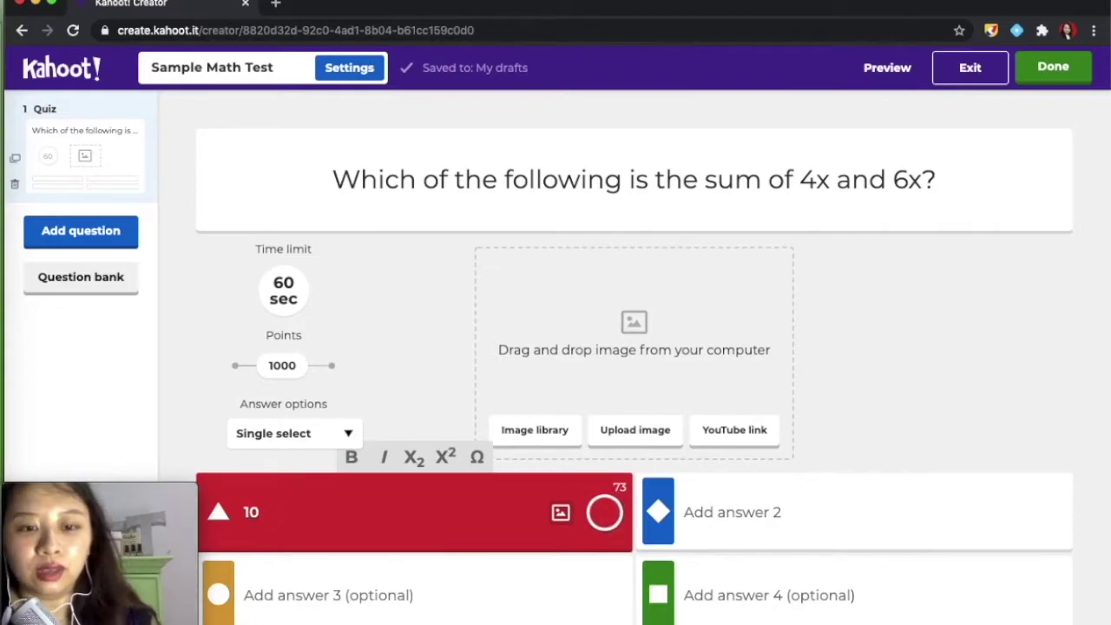
key("BackSpace")
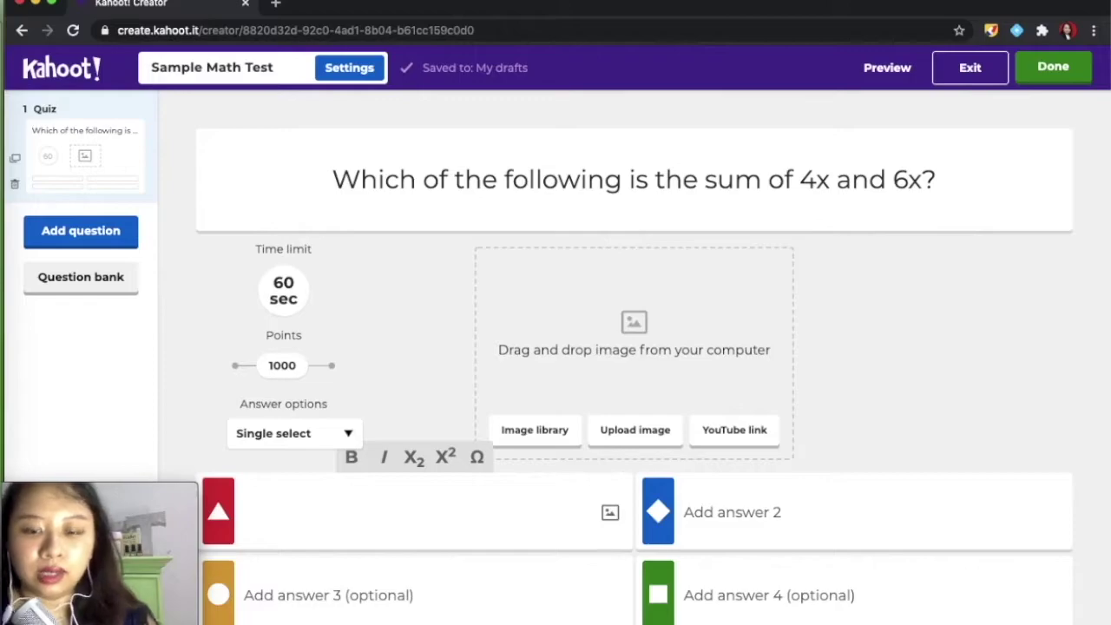
- Preview the equation screenshots on the Desktop and upload the 10x² image (2.38.15 PM) as answer 1
left_click(609, 512)
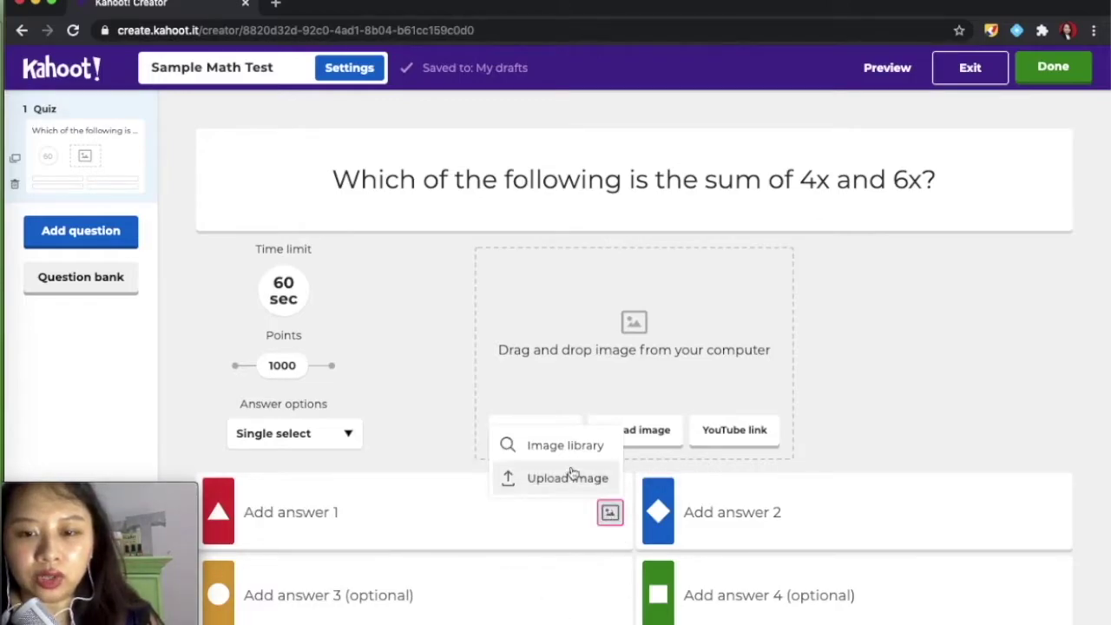
left_click(534, 484)
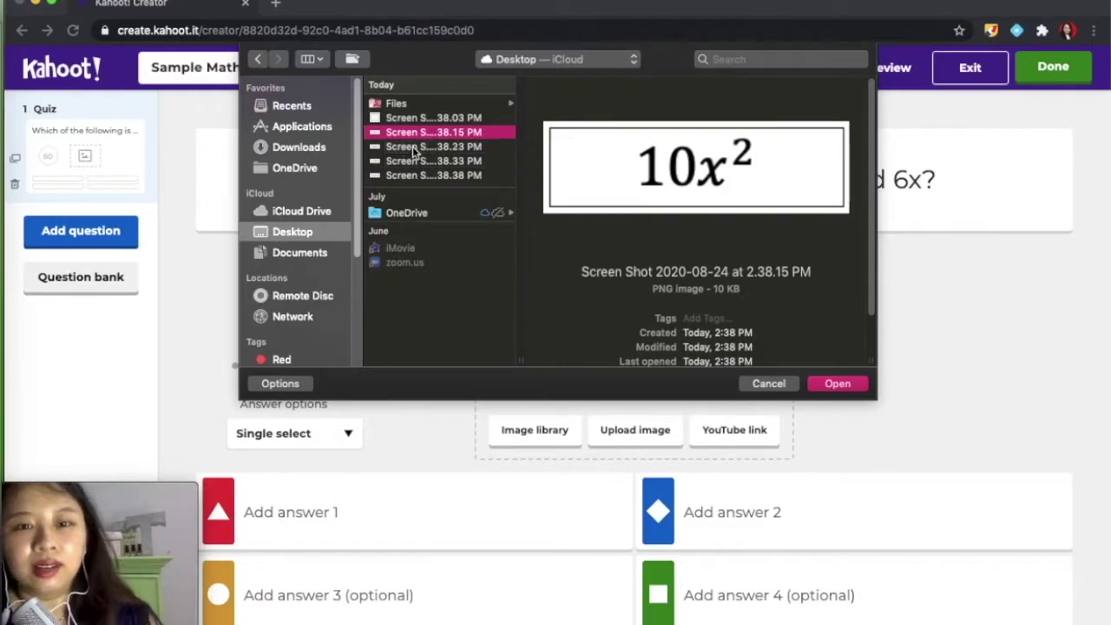
left_click(404, 147)
left_click(412, 162)
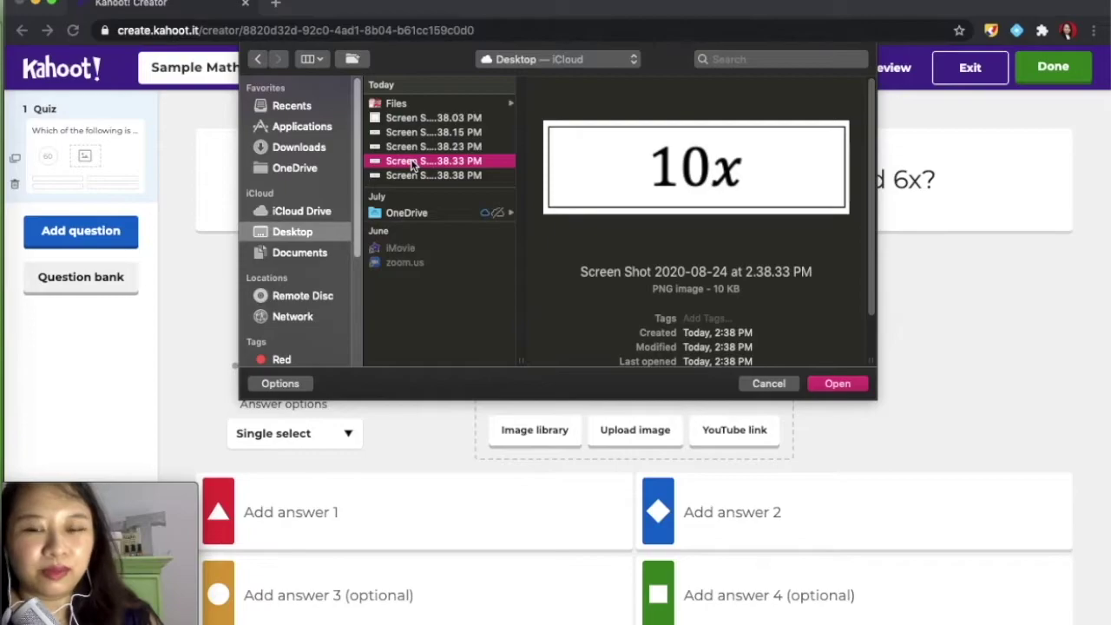
left_click(410, 146)
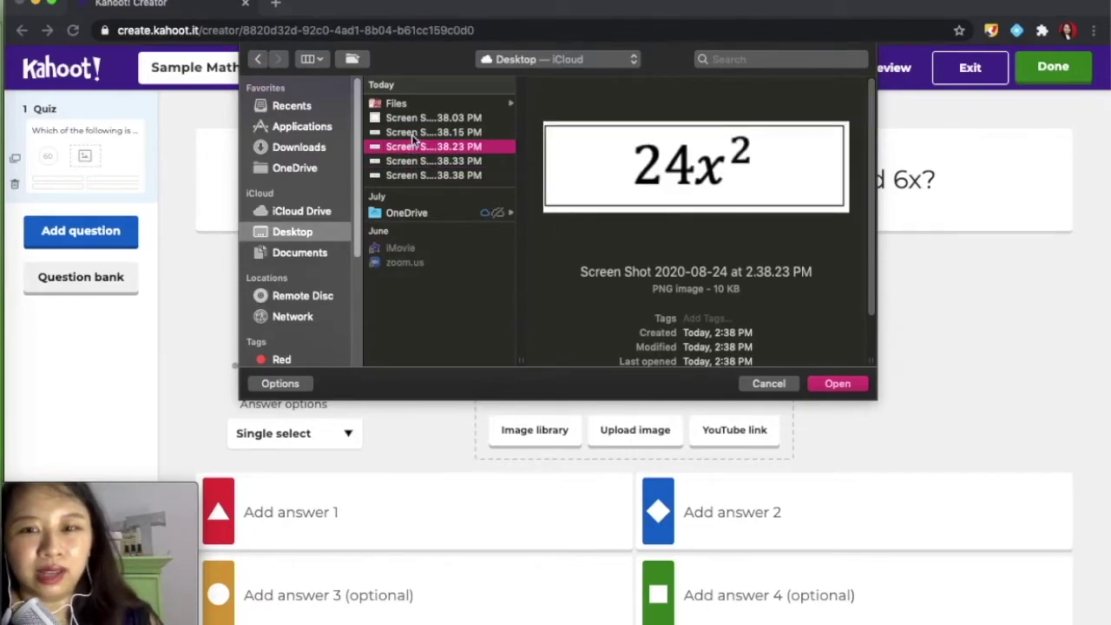
left_click(414, 134)
left_click(425, 148)
left_click(425, 162)
left_click(426, 176)
left_click(427, 147)
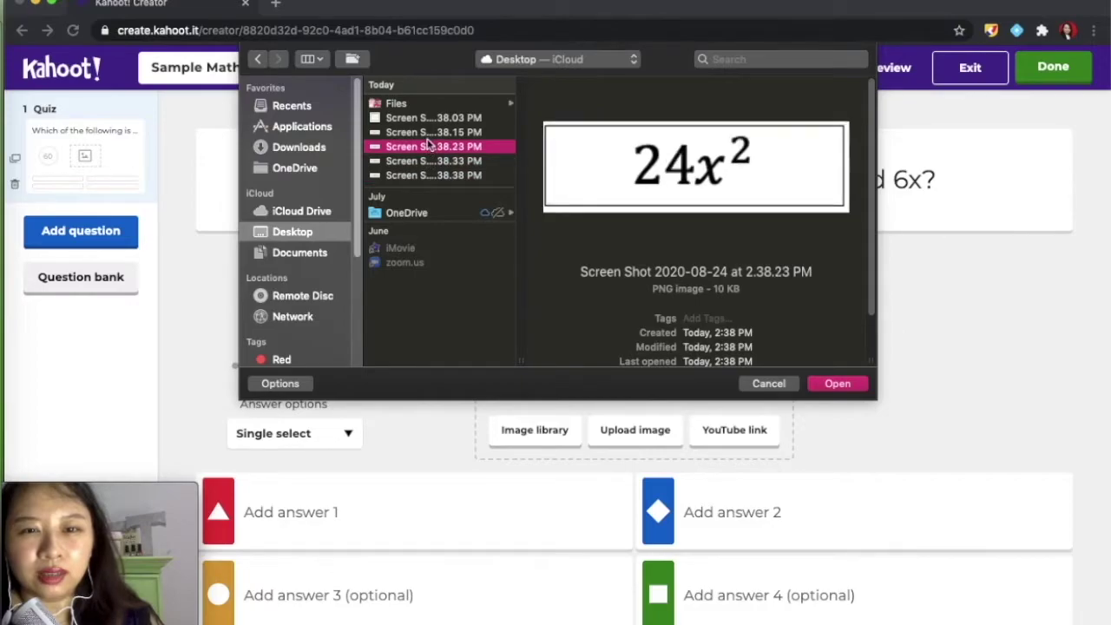
left_click(417, 135)
left_click(813, 390)
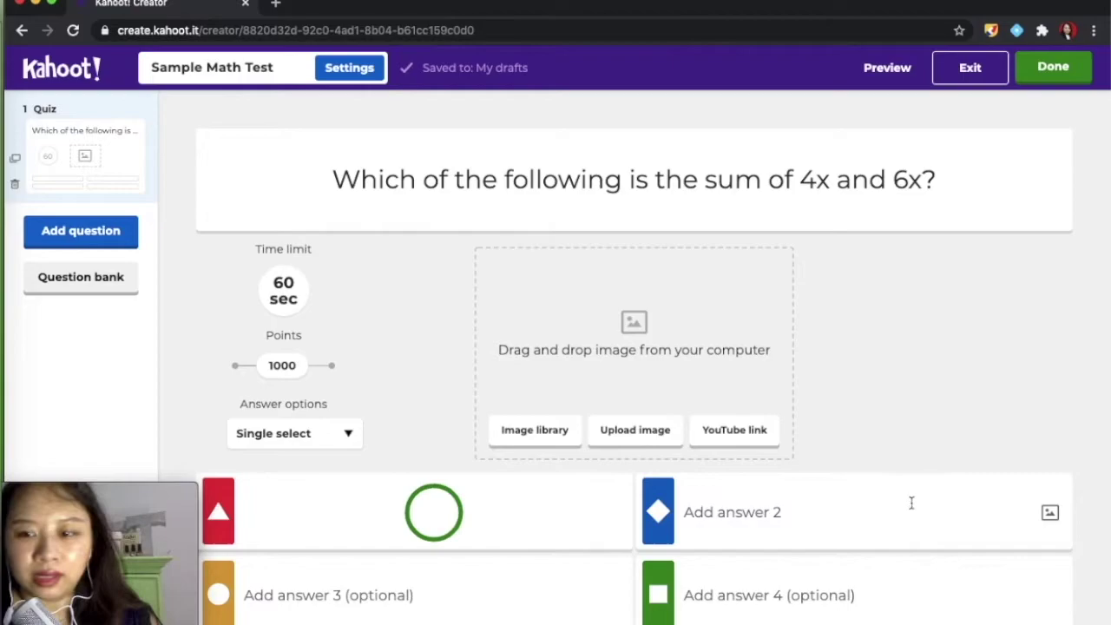
- Upload the 24x² screenshot (2.38.23 PM) from the Desktop as answer 2
left_click(1042, 512)
left_click(985, 493)
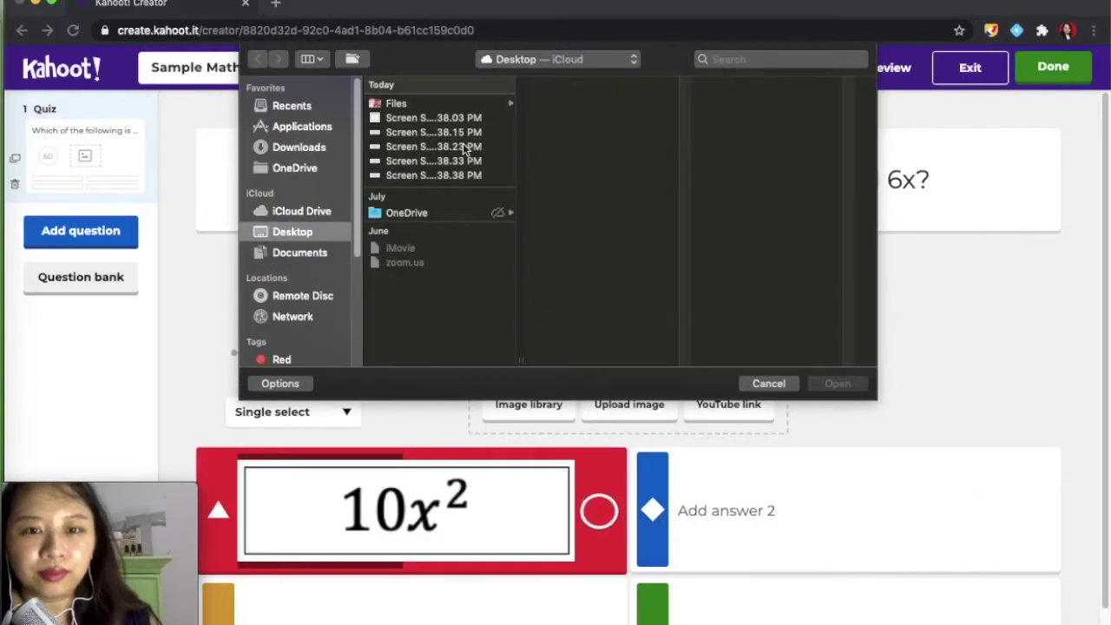
left_click(458, 146)
left_click(821, 383)
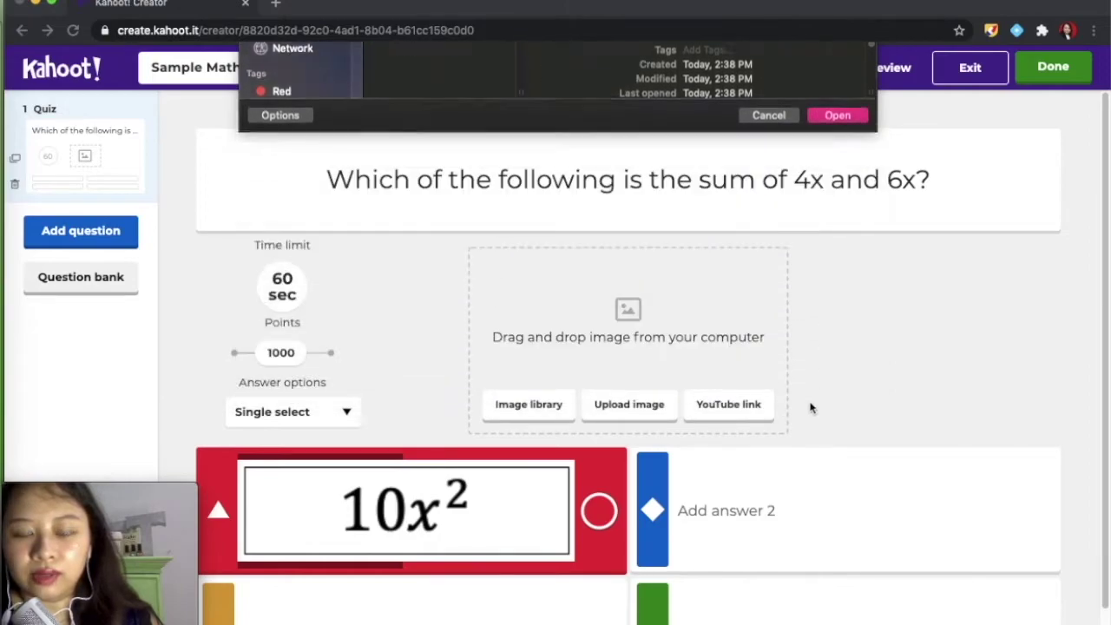
- Upload the 10x screenshot (2.38.33 PM) from the Desktop as answer 3
scroll(776, 478, "down", 2)
left_click(606, 570)
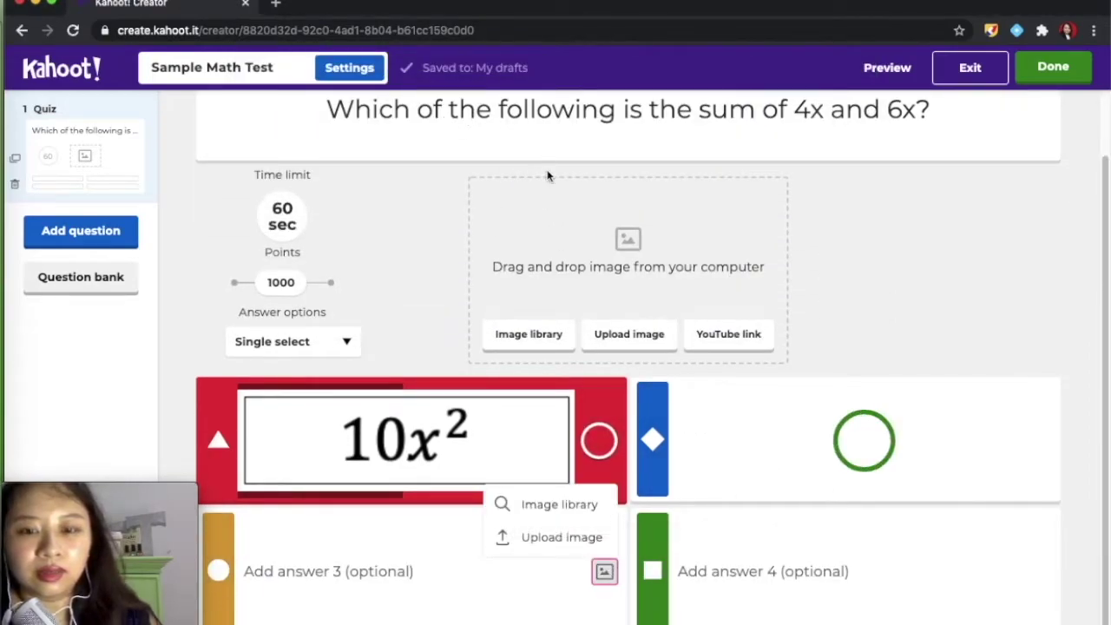
left_click(534, 535)
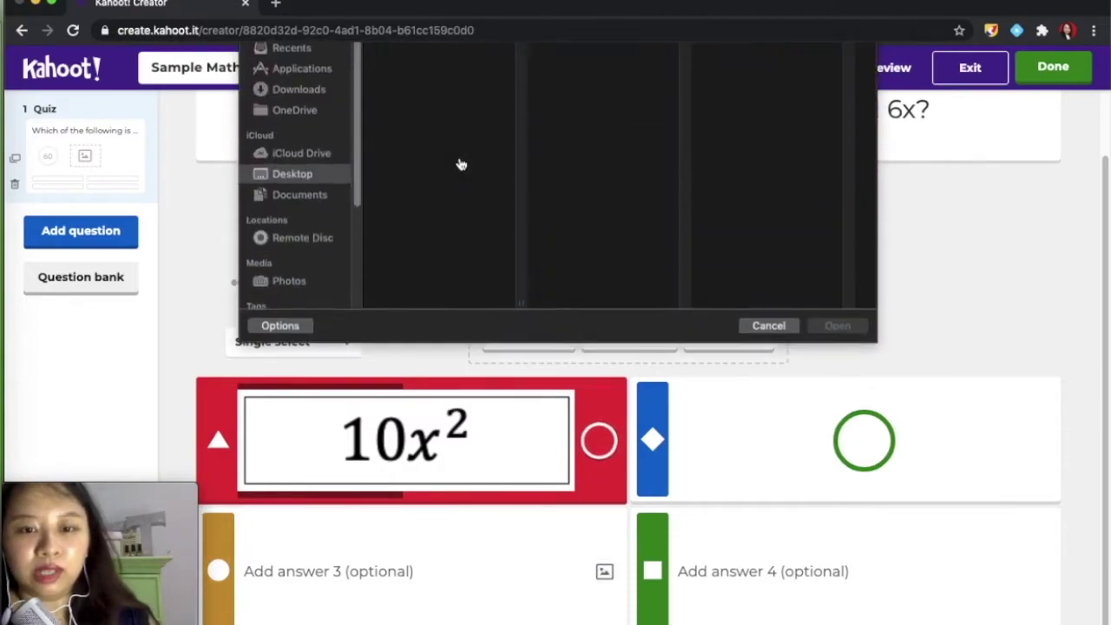
left_click(428, 160)
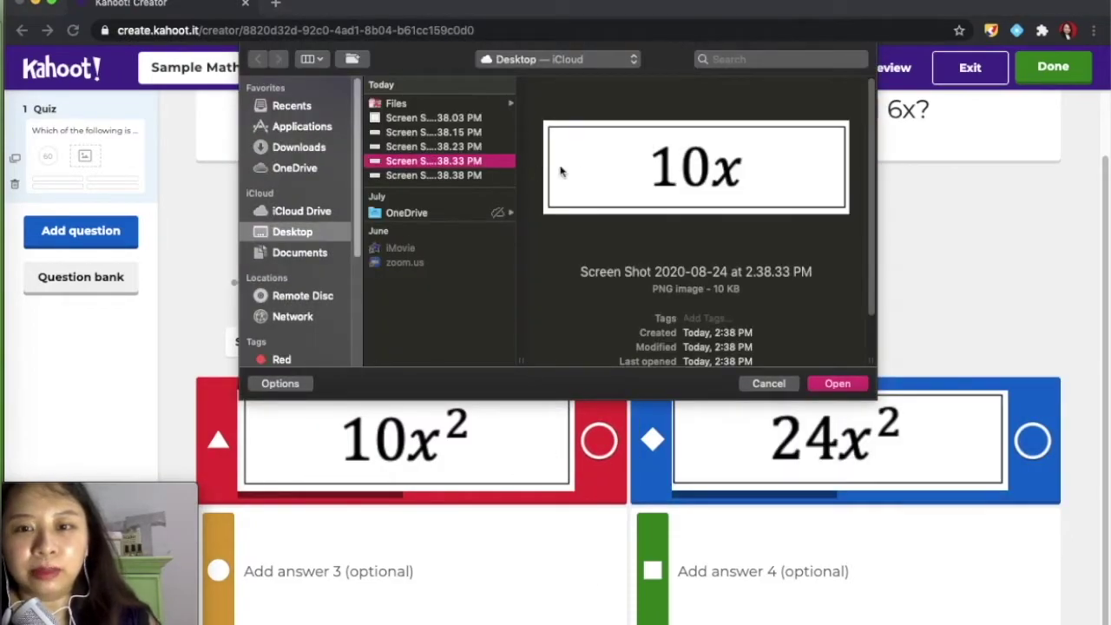
left_click(841, 382)
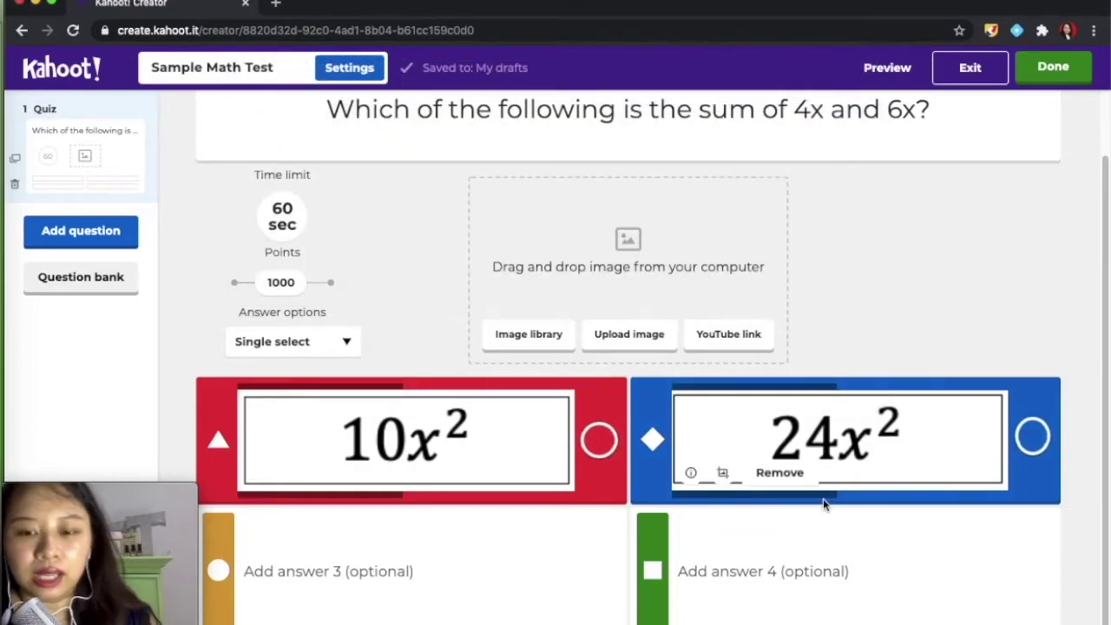
- Upload the last equation screenshot (2.38.38 PM) from the Desktop as answer 4
left_click(1037, 571)
left_click(970, 534)
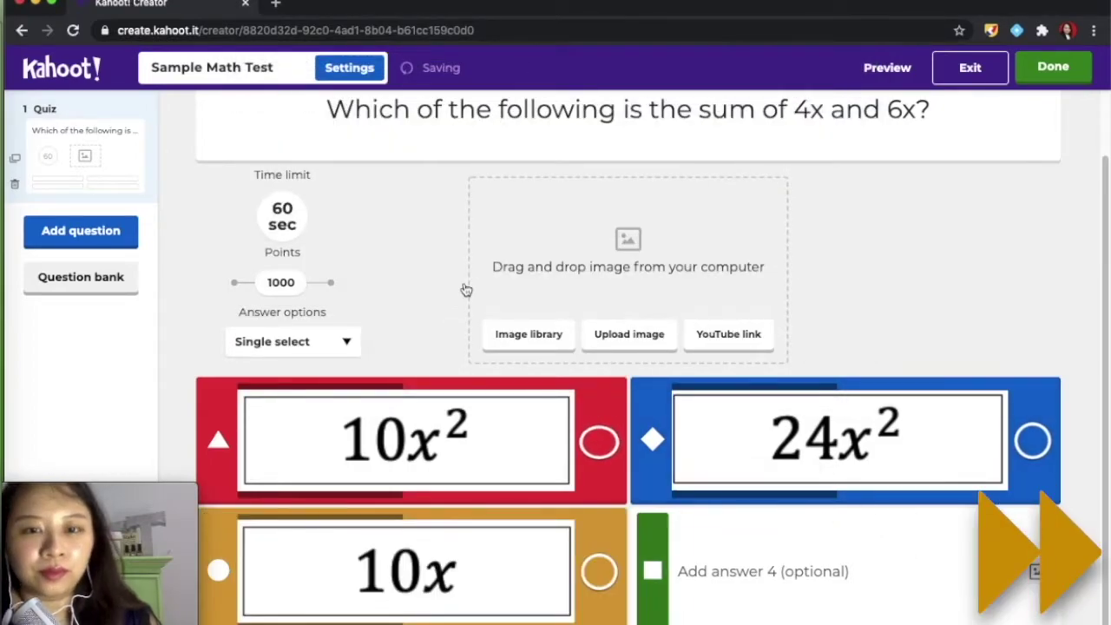
left_click(411, 177)
left_click(830, 386)
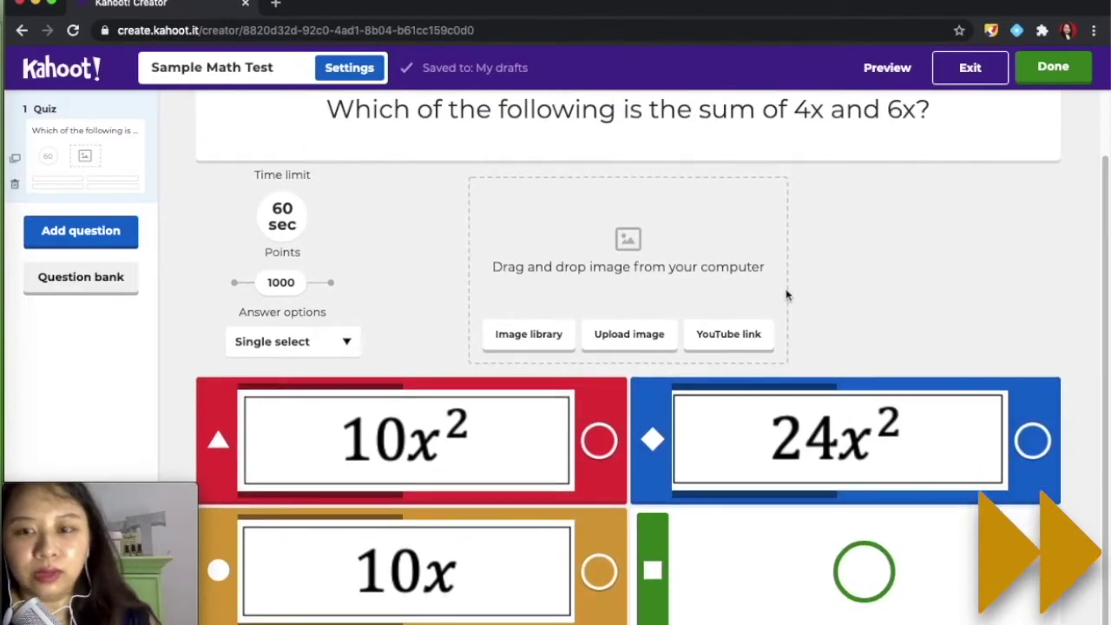
- Mark the 10x image as the correct answer to the question about the sum of 4x and 6x
left_click(598, 600)
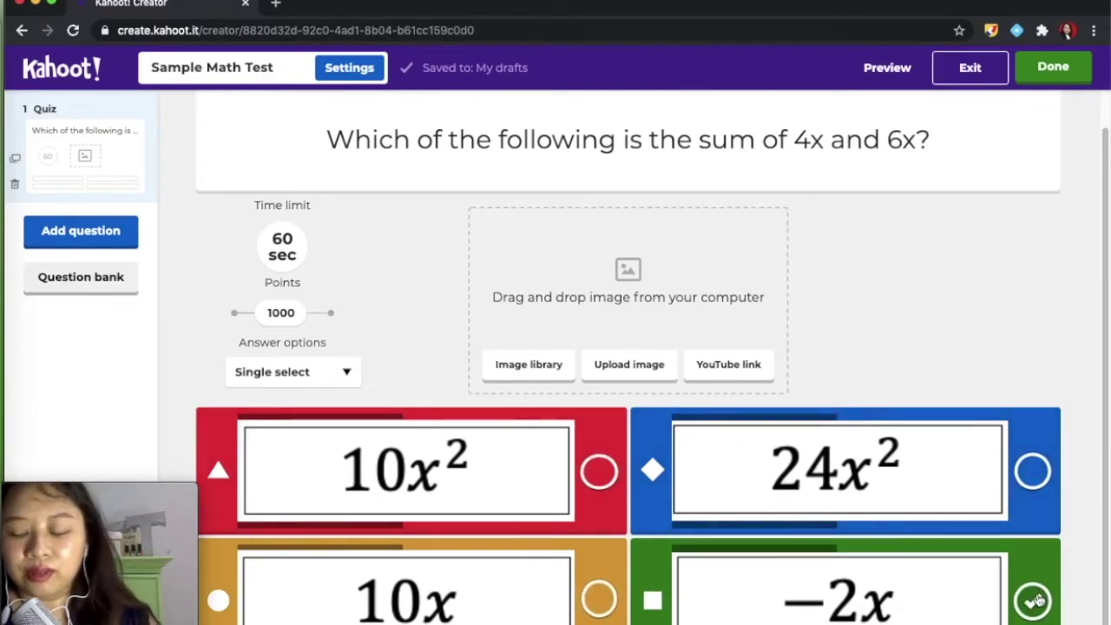
left_click(601, 604)
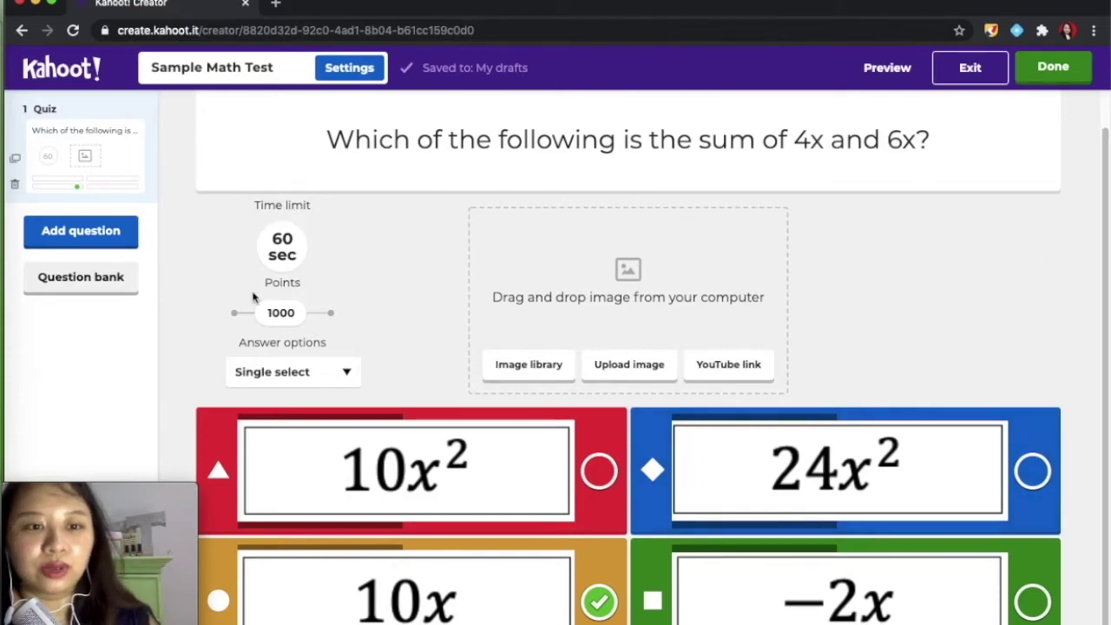
- Add a true-or-false question with the text "The graph below is a function."
left_click(110, 236)
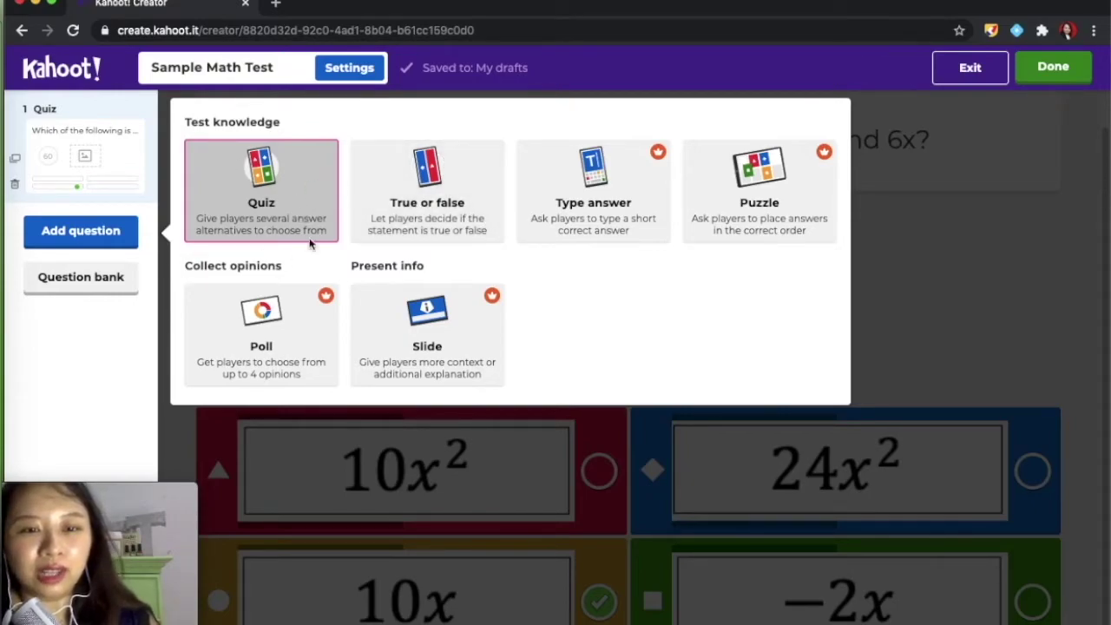
left_click(420, 198)
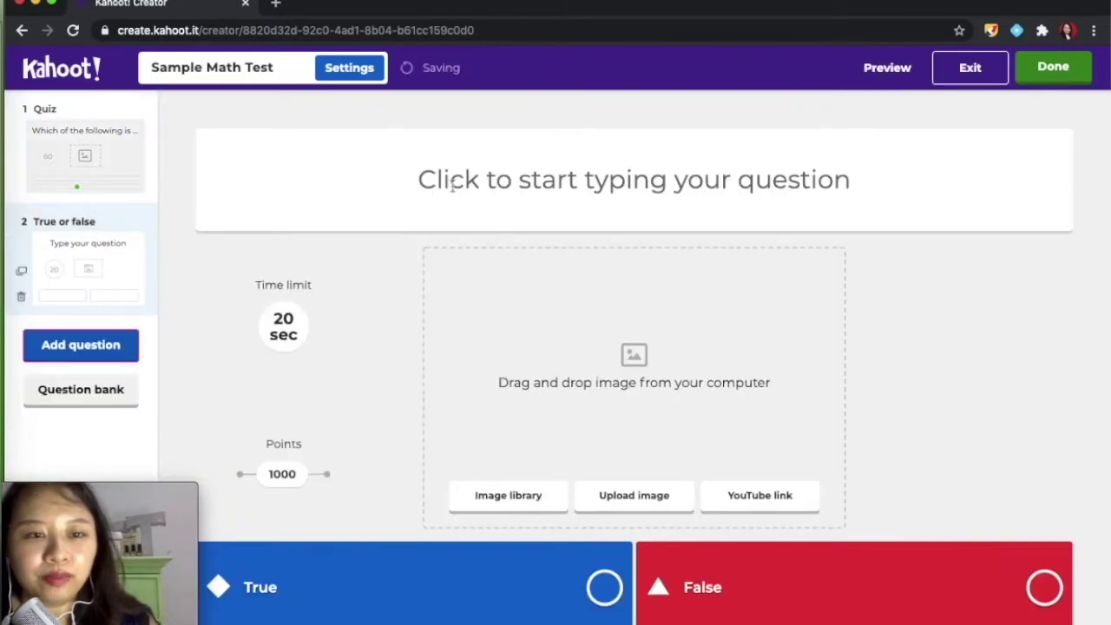
left_click(602, 196)
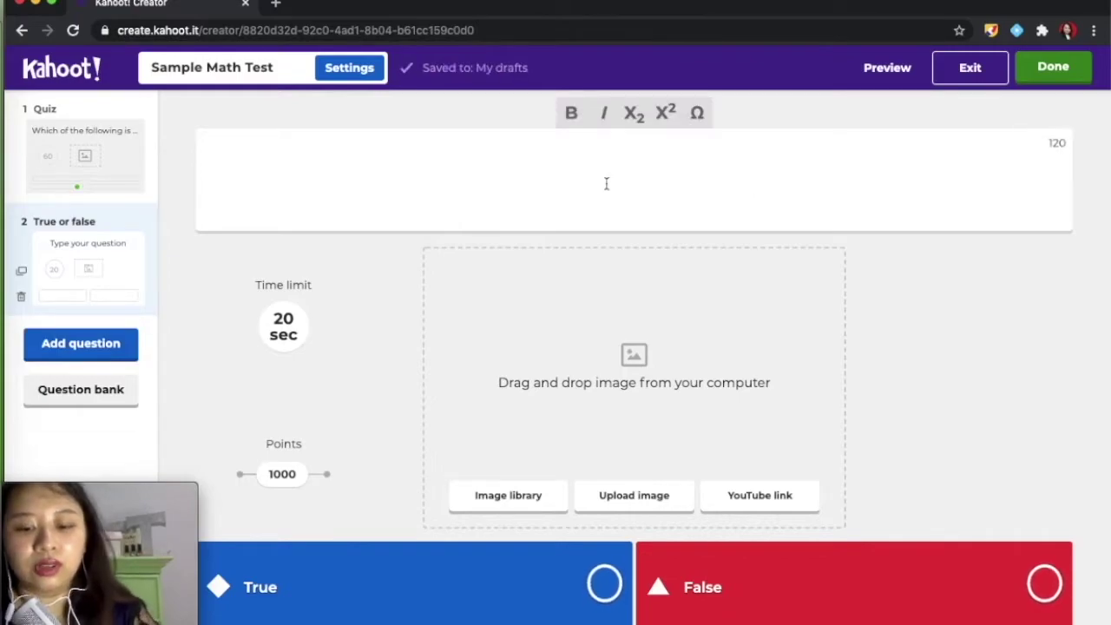
type("The gr")
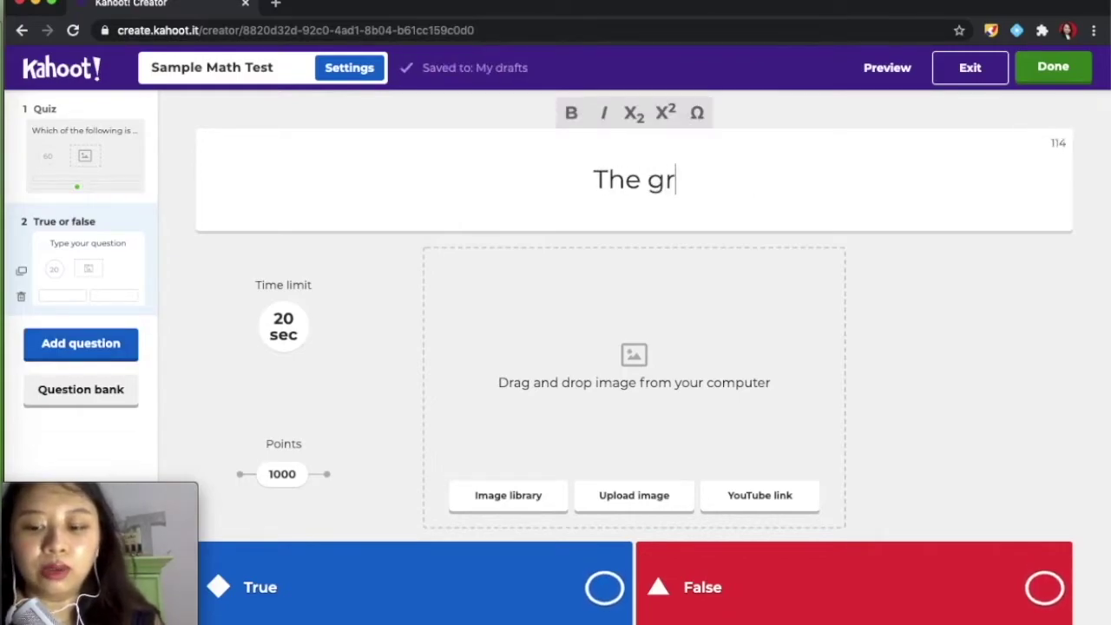
type("aph below is ")
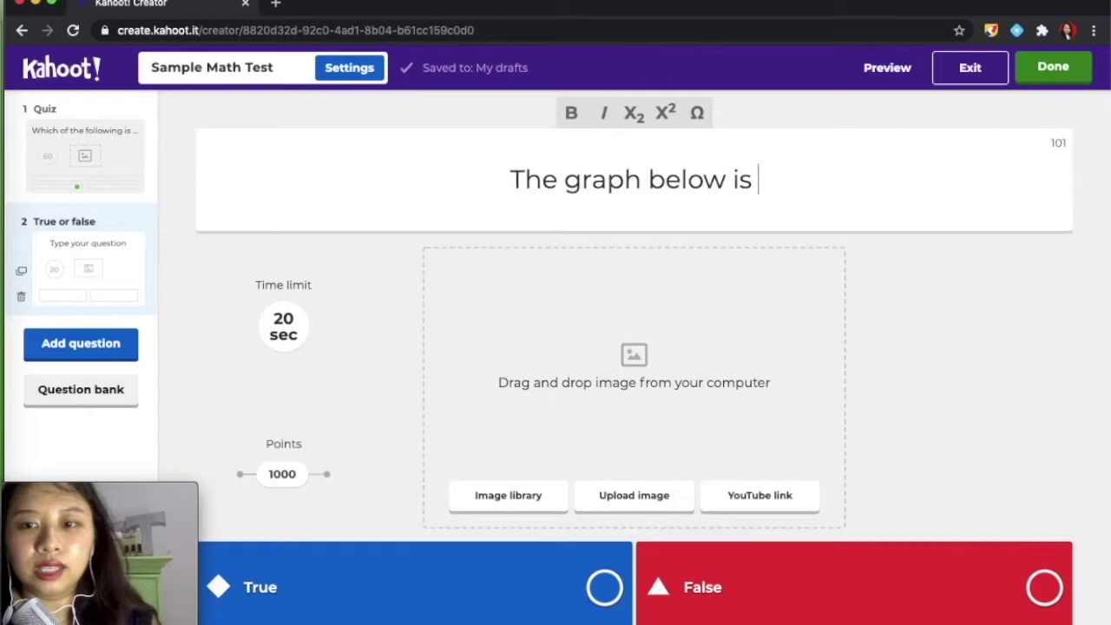
type("a functio")
key("BackSpace")
key("BackSpace")
key("BackSpace")
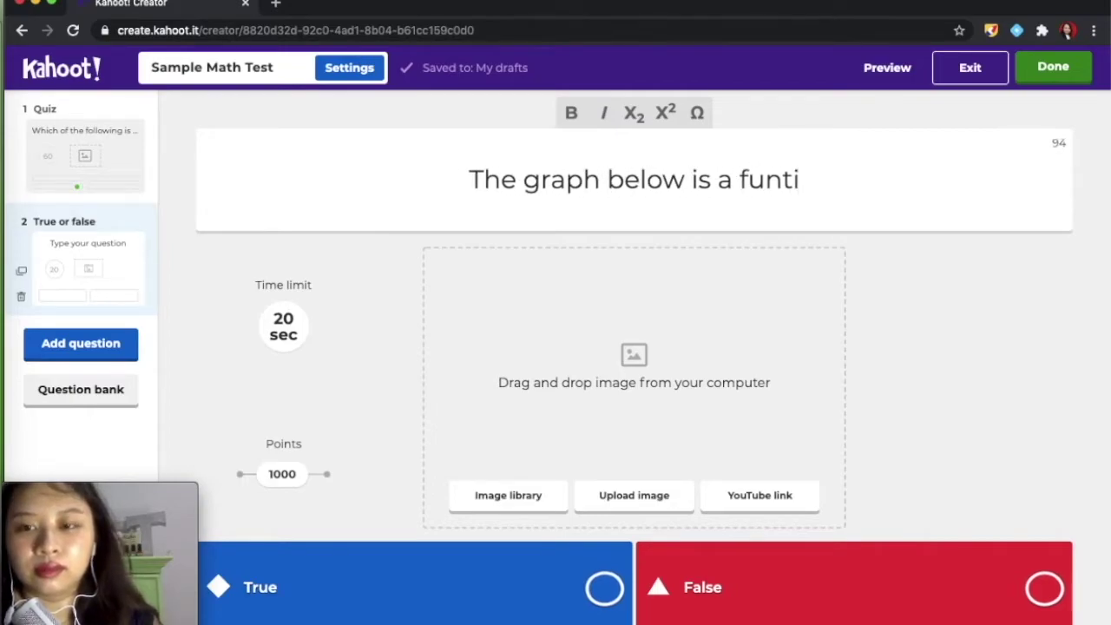
type("ction.")
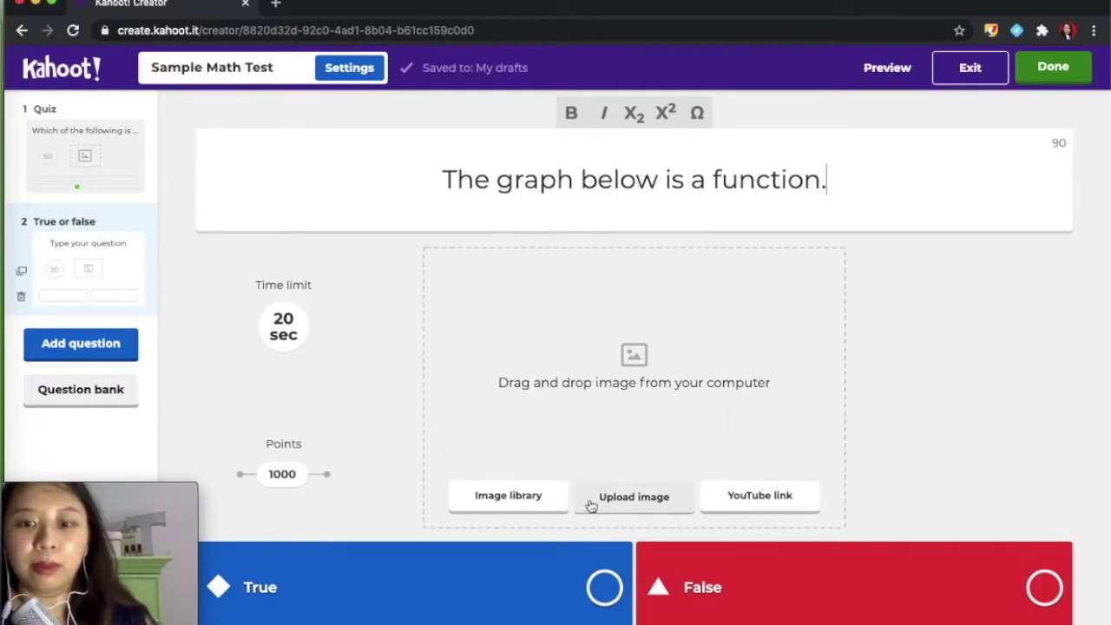
- Upload the parabola graph screenshot (2.38.03 PM) from the Desktop as the question's image
left_click(619, 497)
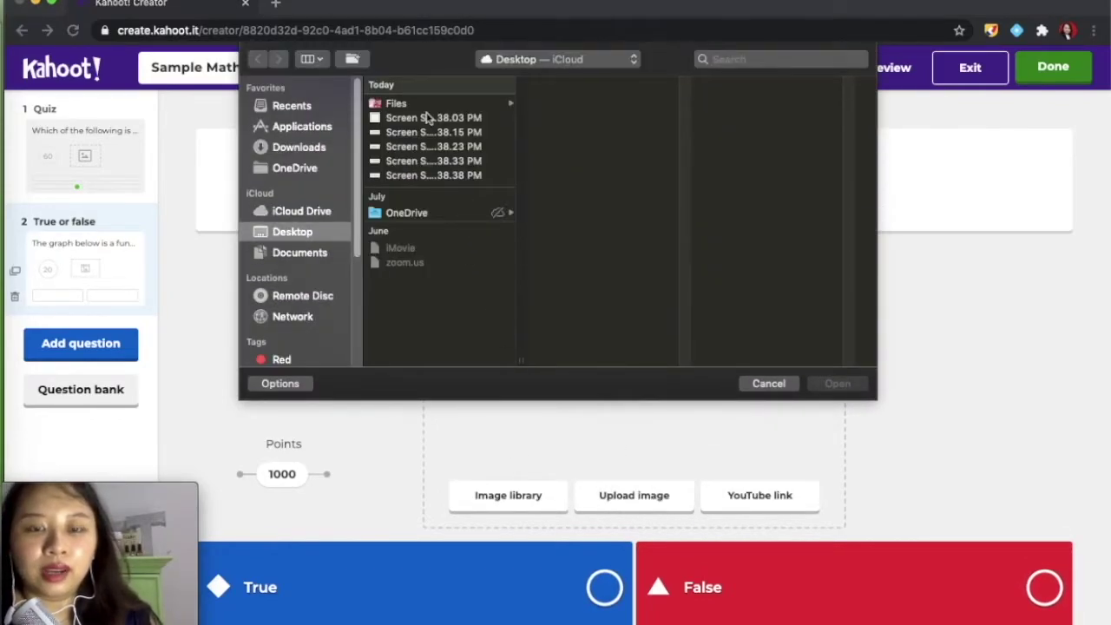
left_click(421, 118)
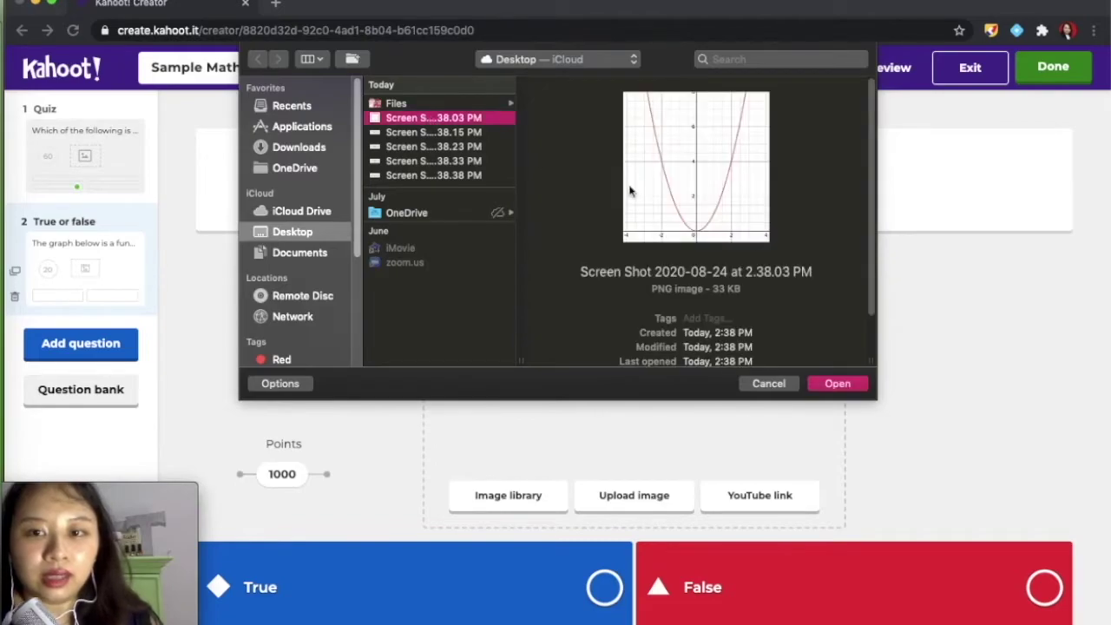
left_click(835, 383)
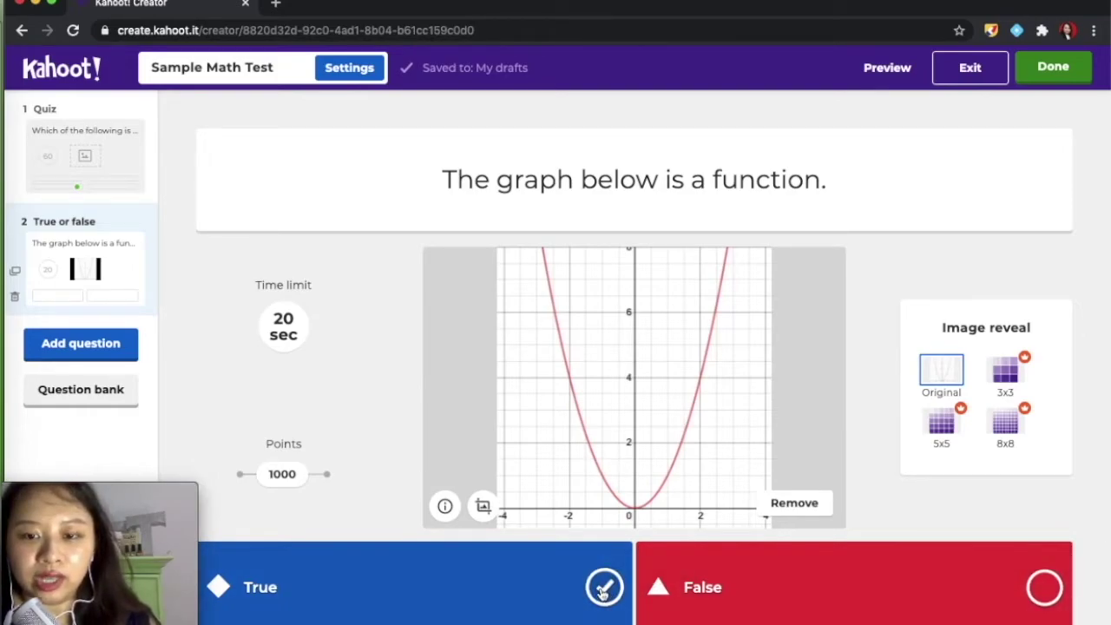
- Mark True as the correct answer and set the question's time limit to 30 seconds
left_click(603, 590)
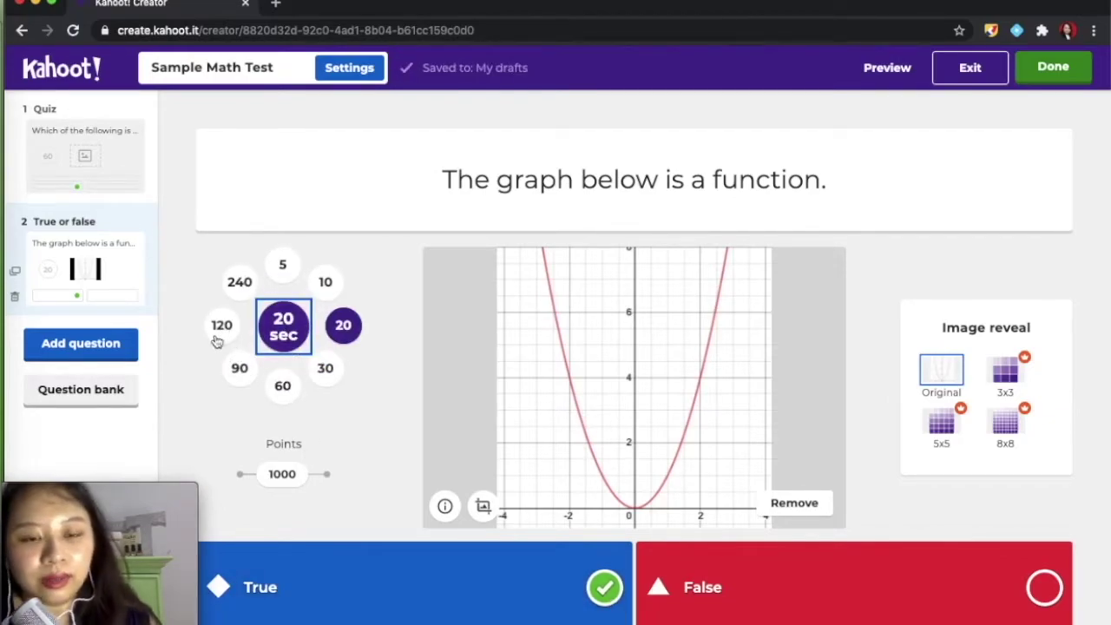
left_click(324, 367)
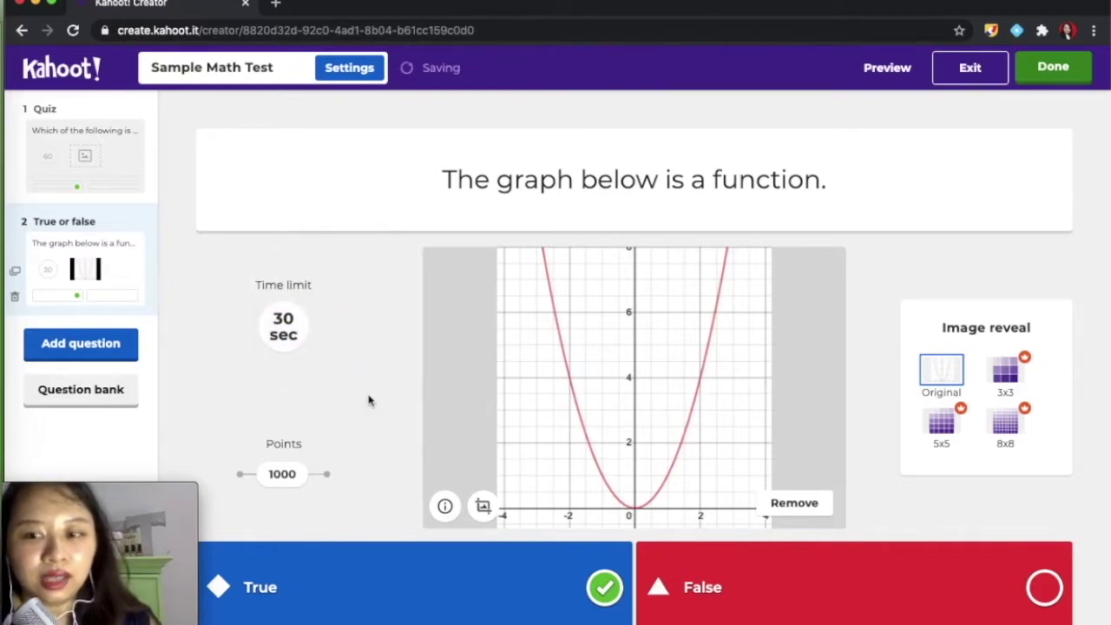
- Add a third question of the Quiz type with the text "Simplify 9+10-1."
left_click(81, 348)
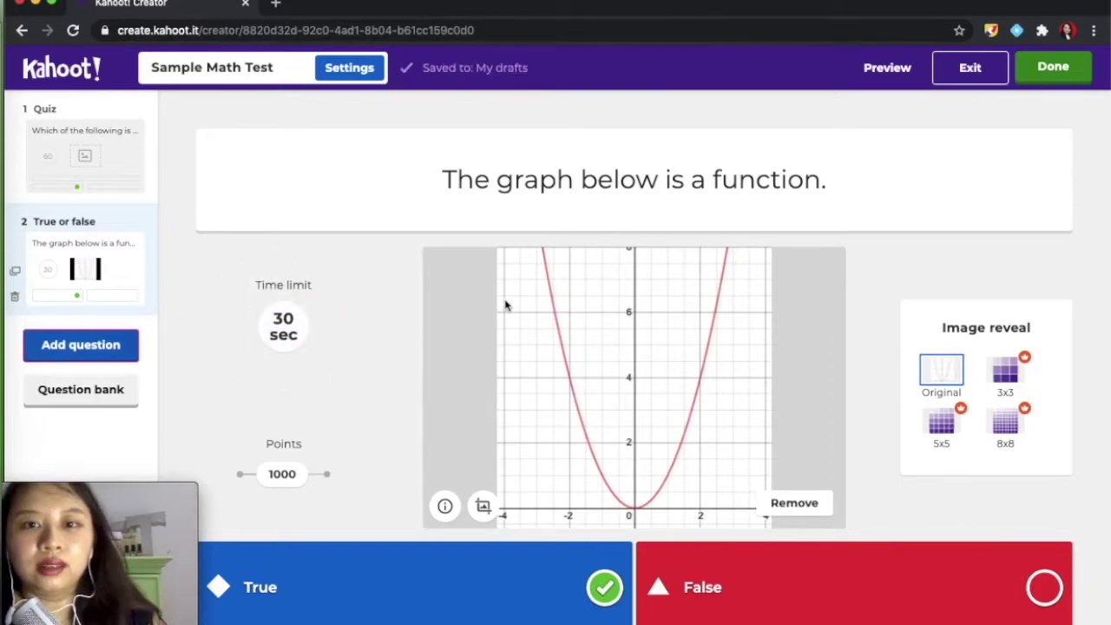
left_click(124, 345)
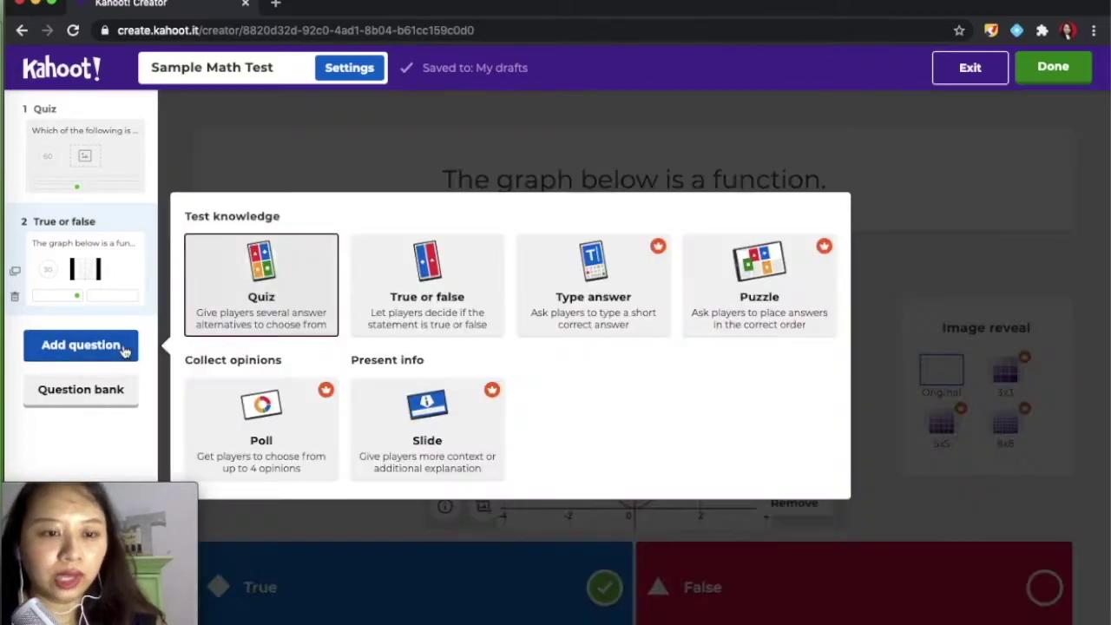
left_click(310, 300)
left_click(525, 177)
type("Si")
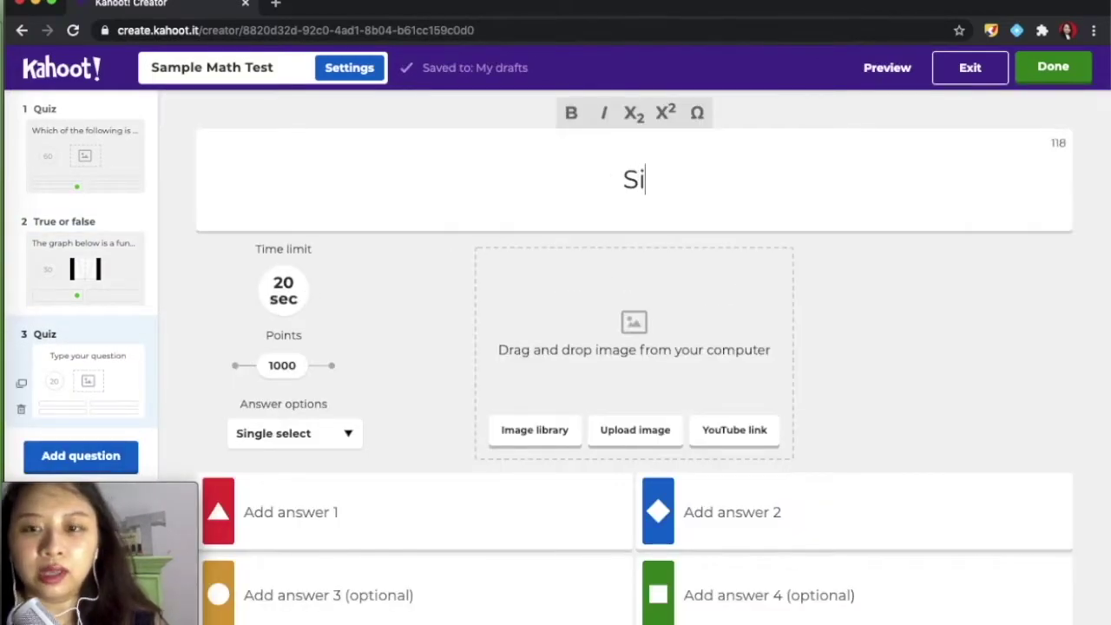
type("mplify")
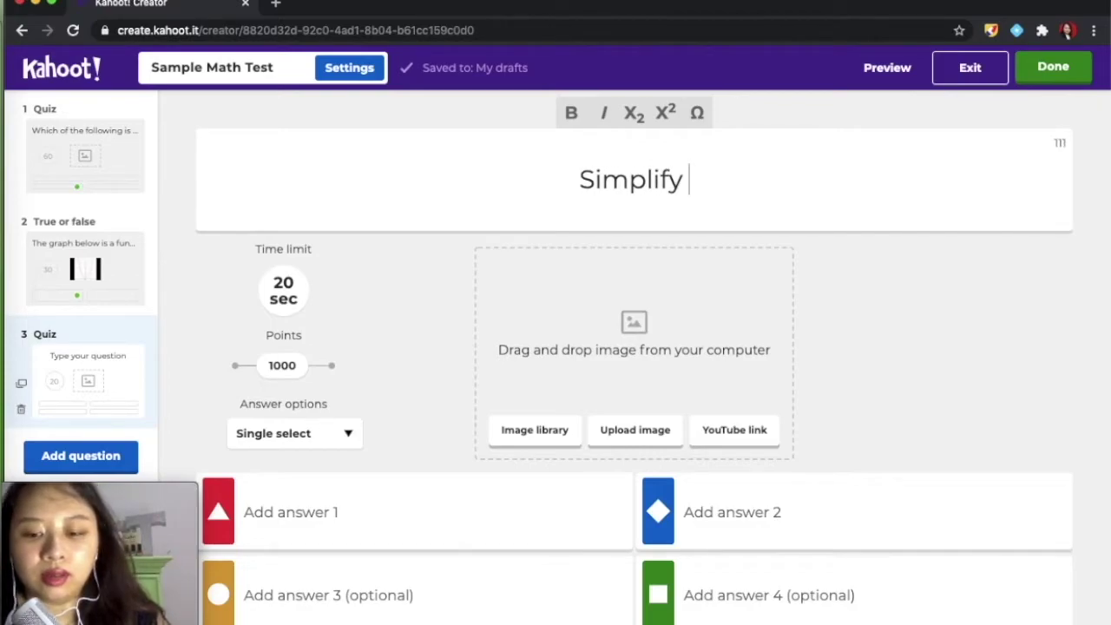
type(" 9")
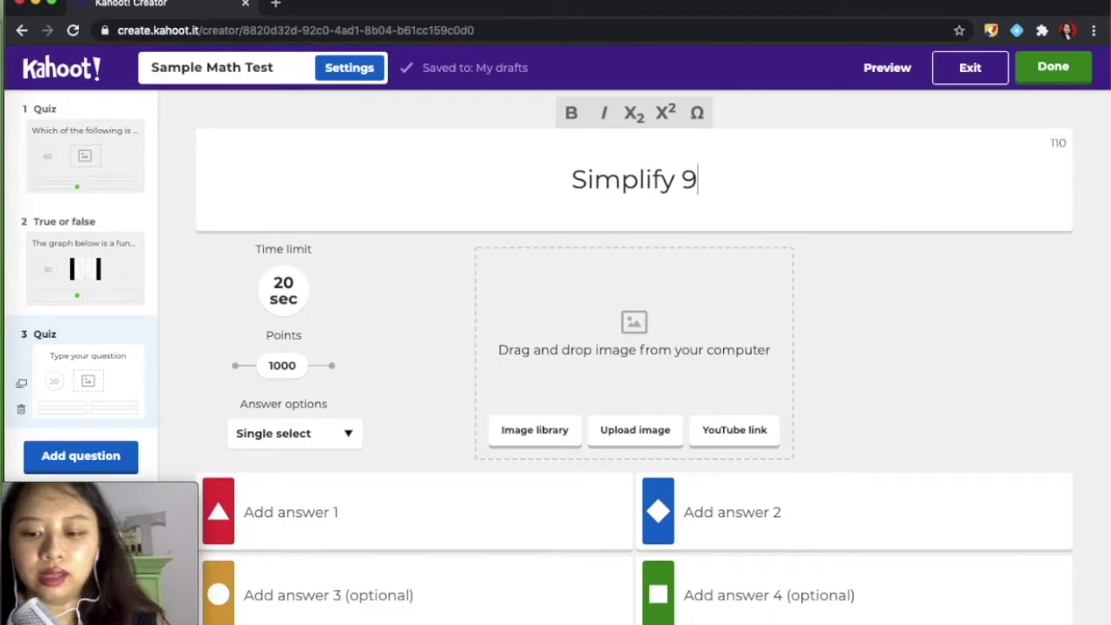
type("+10-")
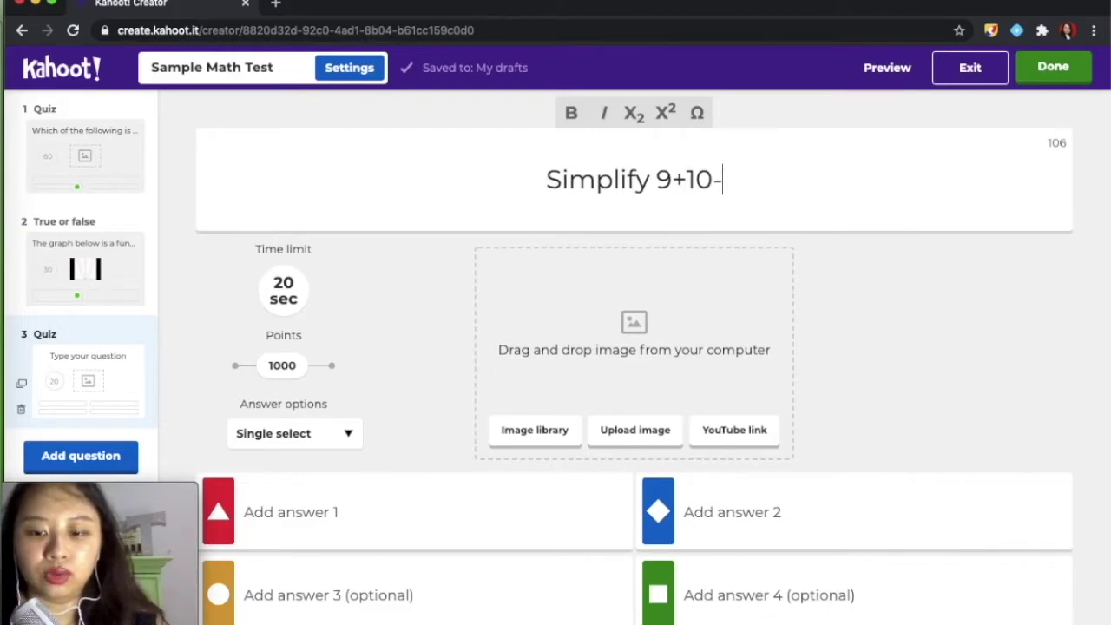
type("1")
type(".")
- Enter 20, 21, 30 and 18 as answers 1 to 4 of the simplification question
left_click(531, 505)
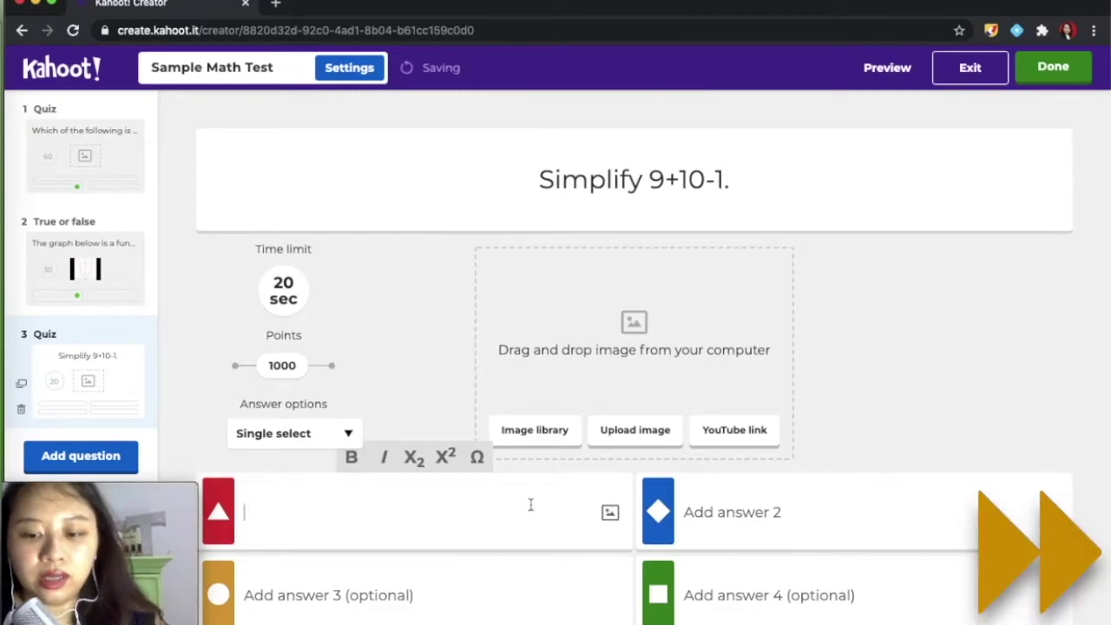
type("20")
left_click(712, 503)
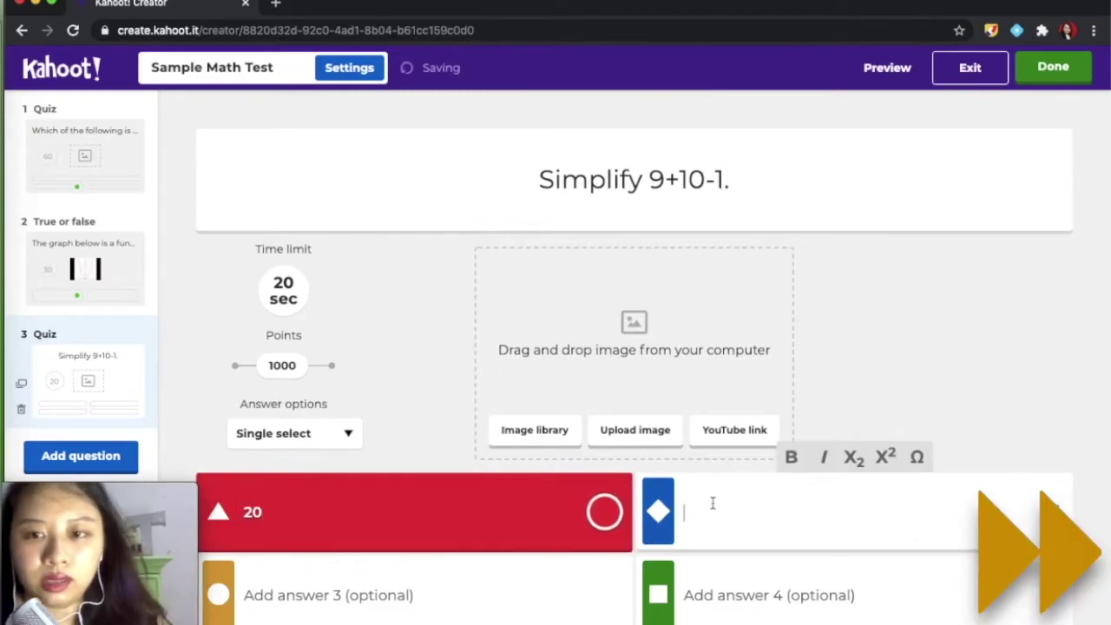
type("21")
left_click(428, 597)
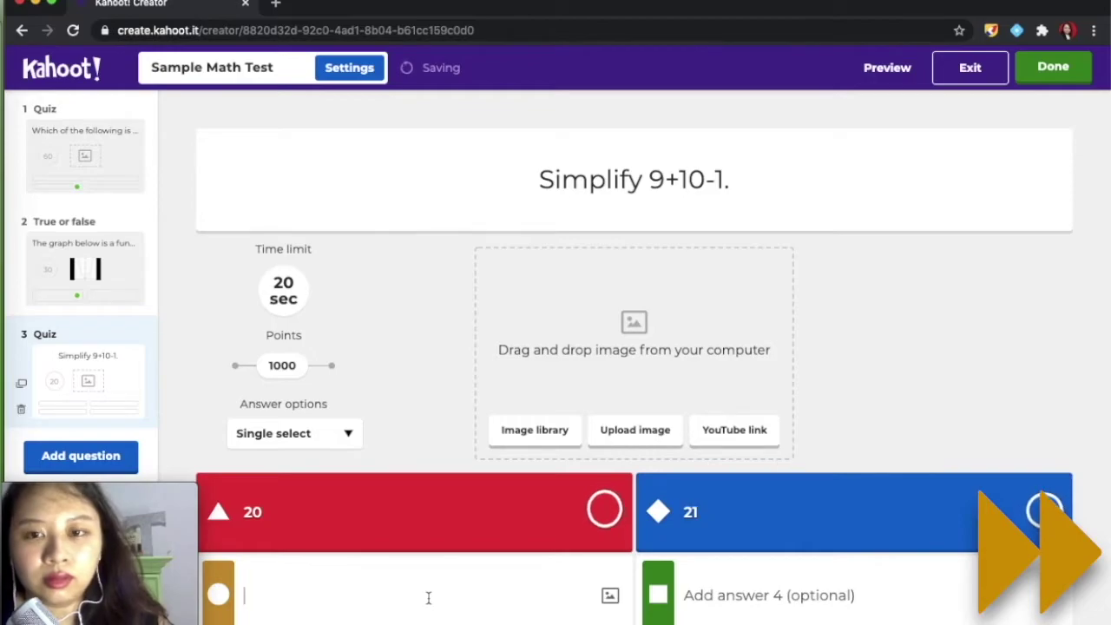
type("30")
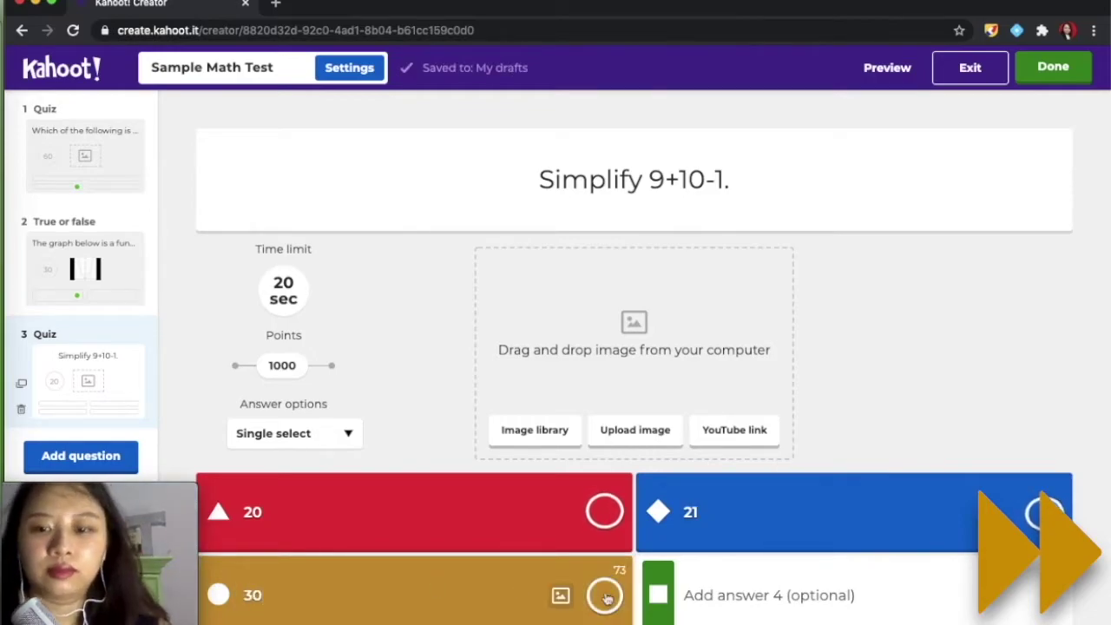
left_click(740, 595)
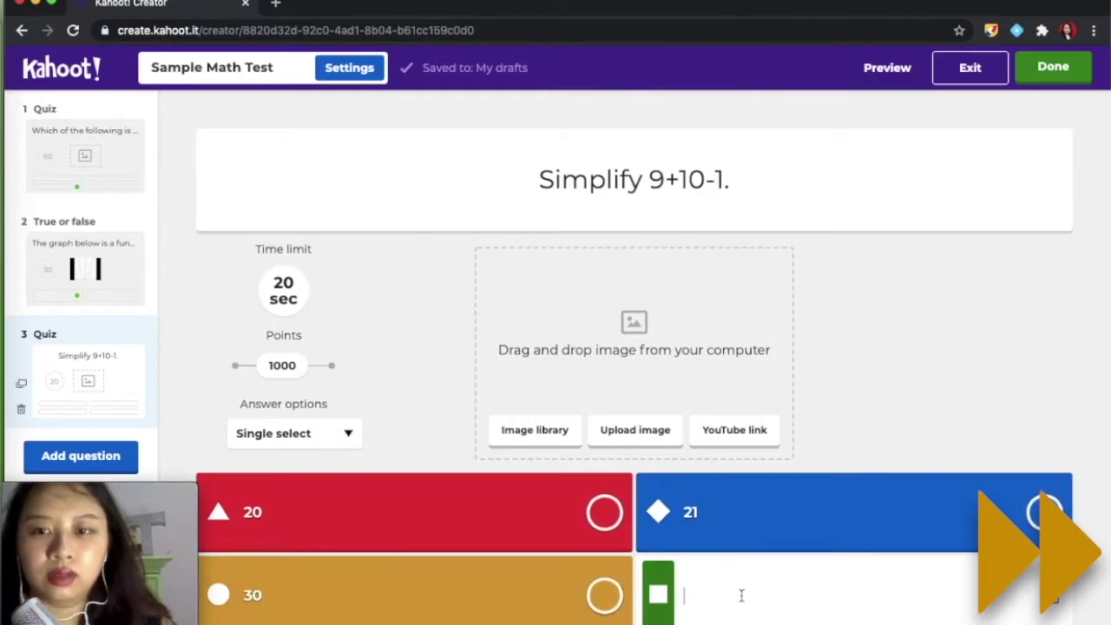
type("18")
- Mark 18 as the correct answer and set the question's time limit to 90 seconds
left_click(1044, 596)
left_click(295, 302)
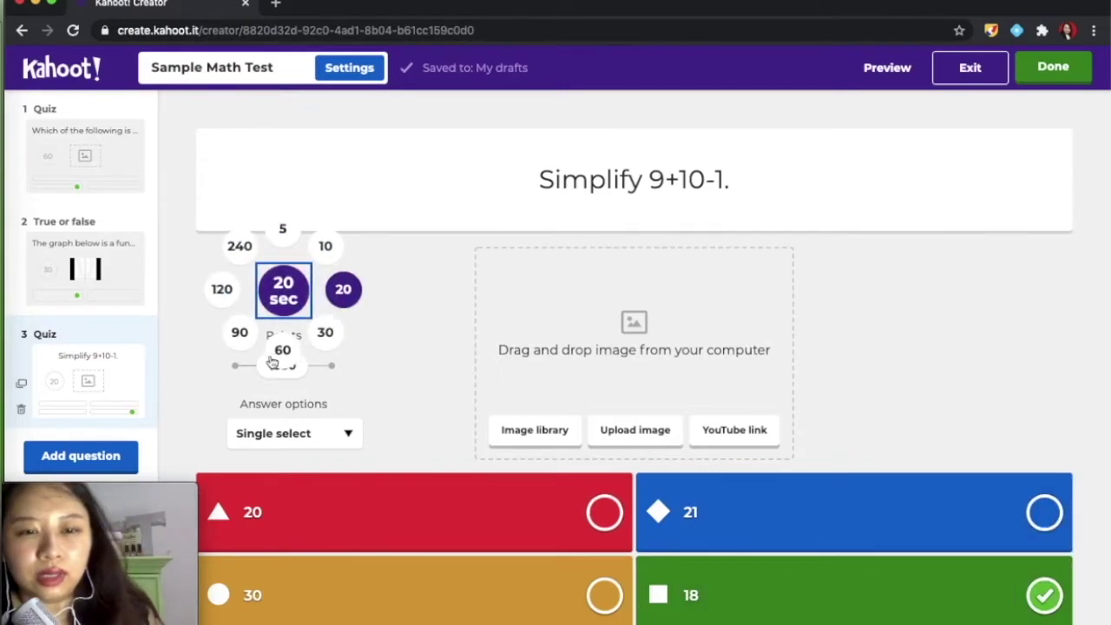
left_click(240, 333)
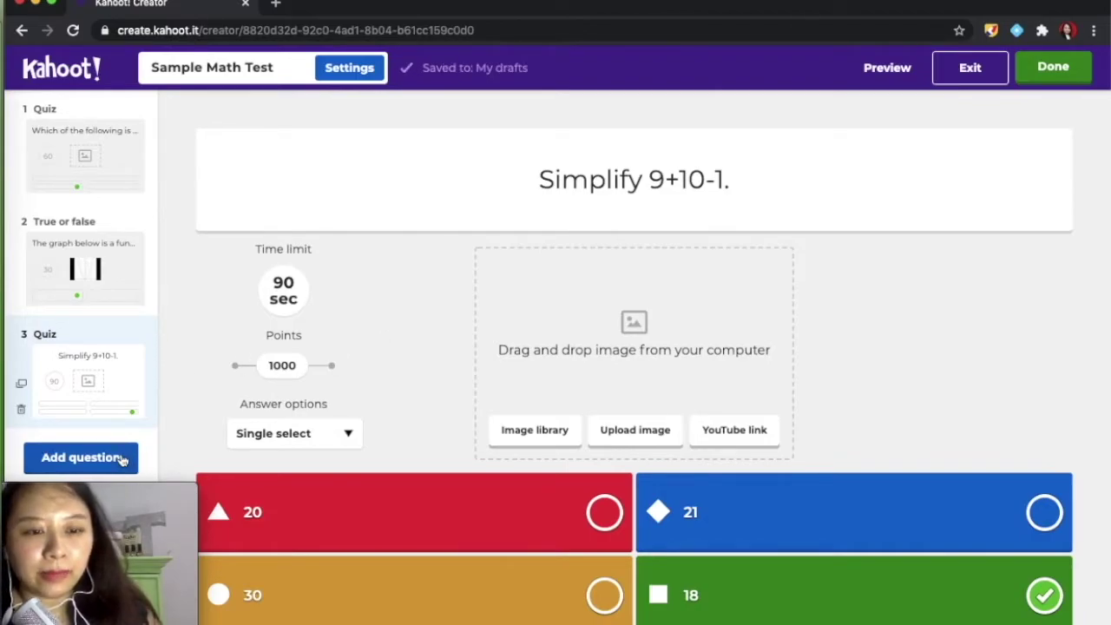
- Add a fourth, true-or-false question reading "This statement is false." with False as the correct answer, and delete that question again
left_click(122, 458)
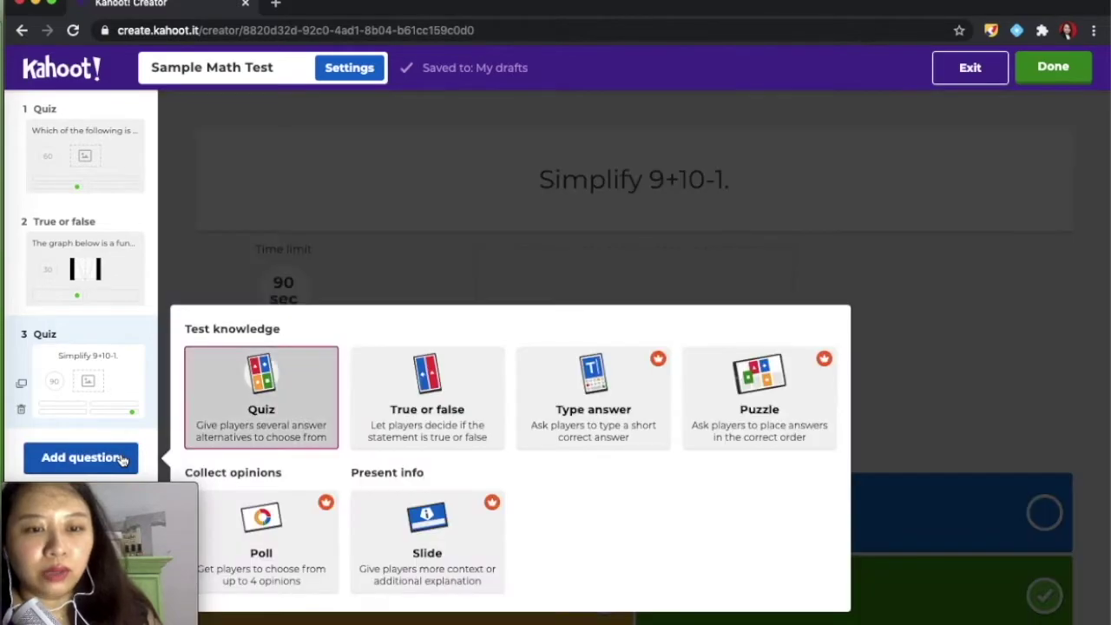
left_click(380, 390)
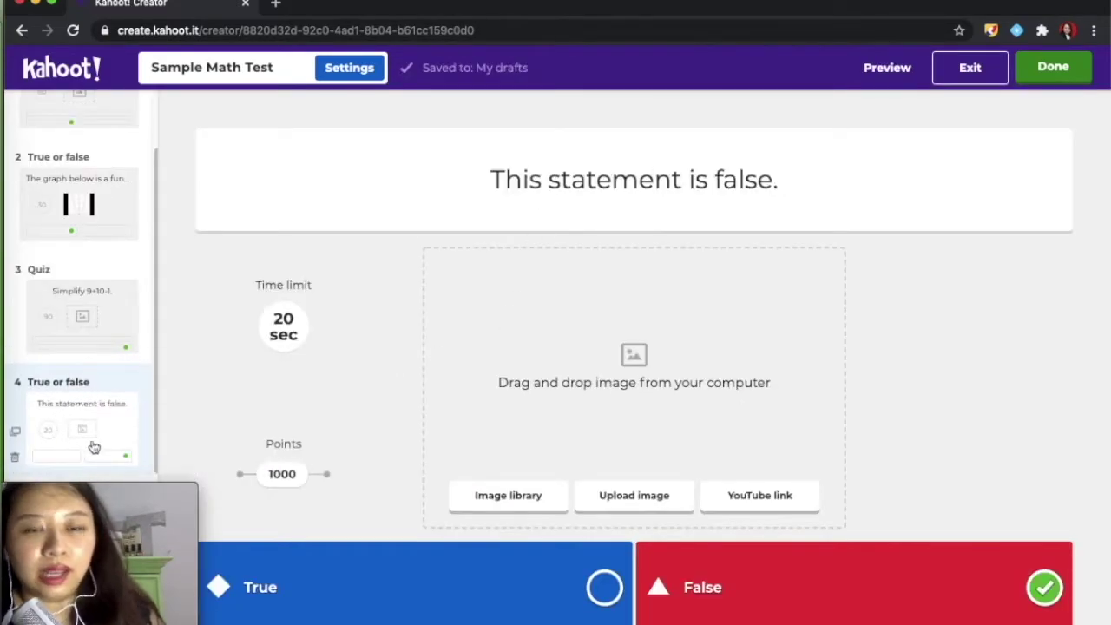
left_click(16, 460)
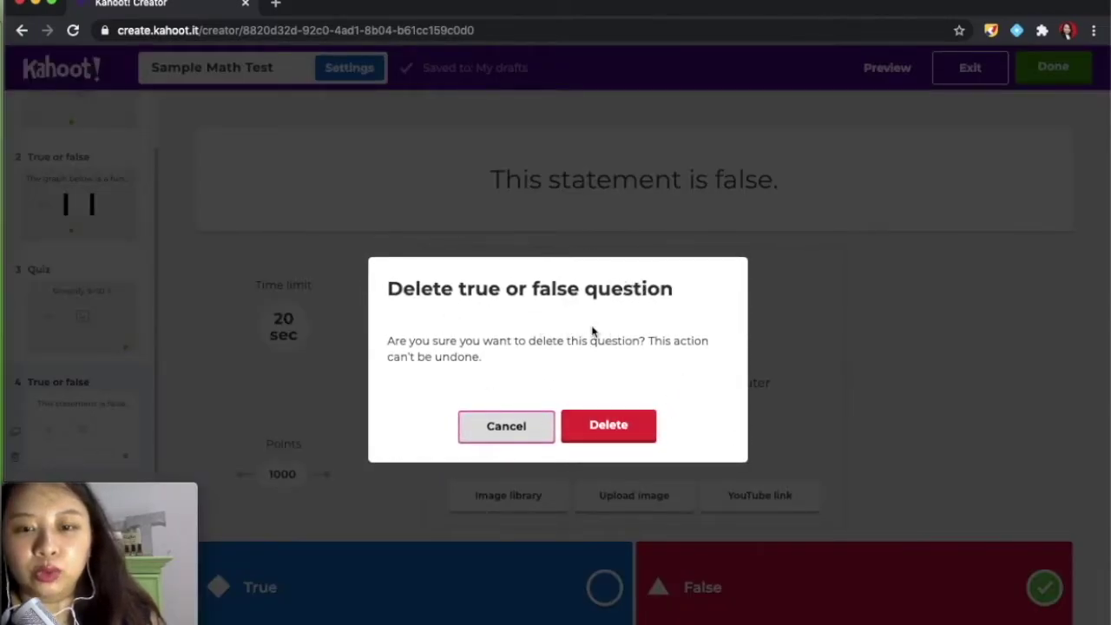
left_click(607, 430)
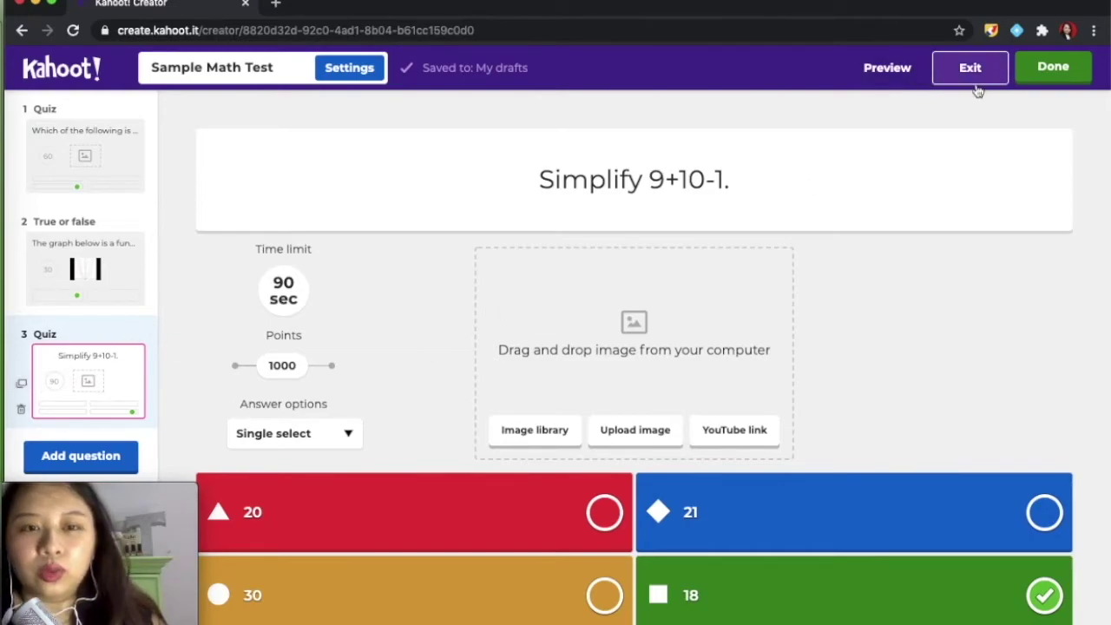
- Finish editing the quiz and start Sample Math Test as a live Teach game
left_click(1046, 69)
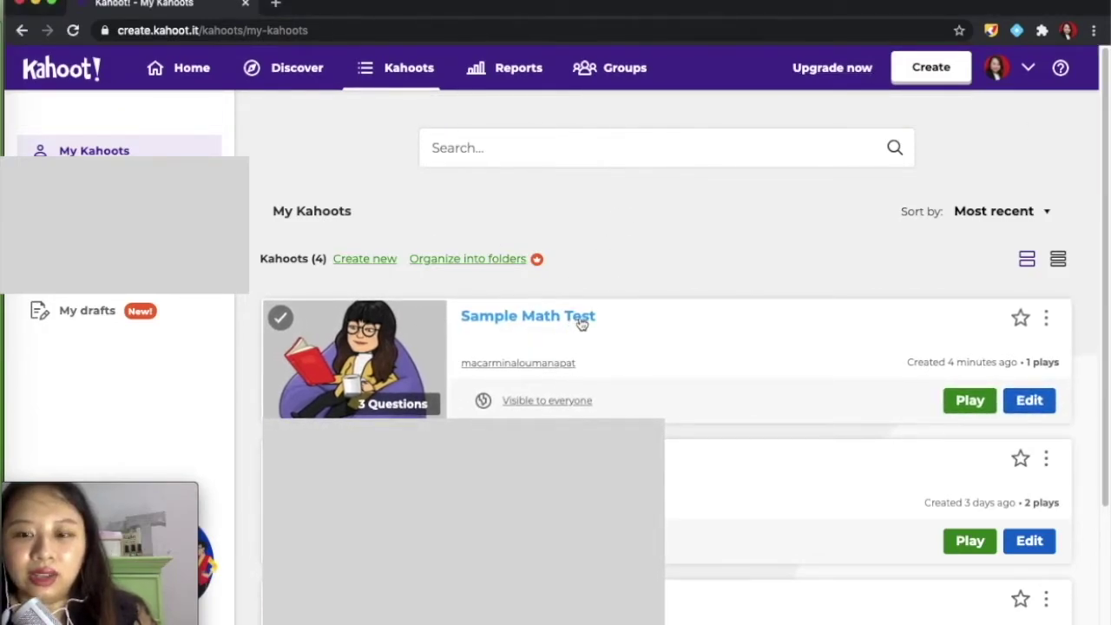
left_click(968, 405)
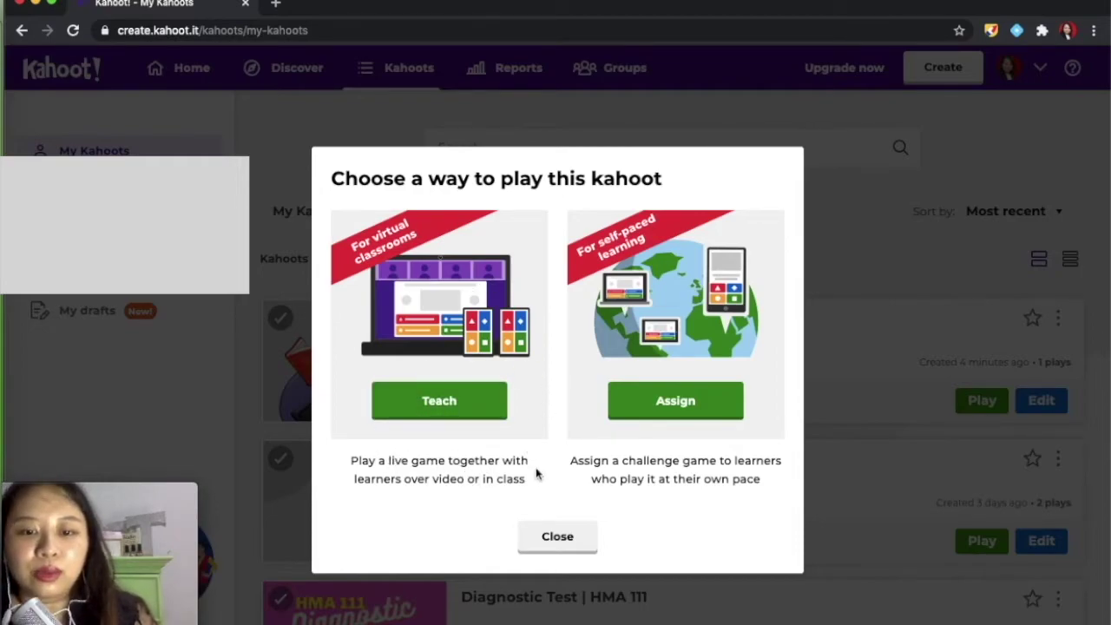
left_click(456, 408)
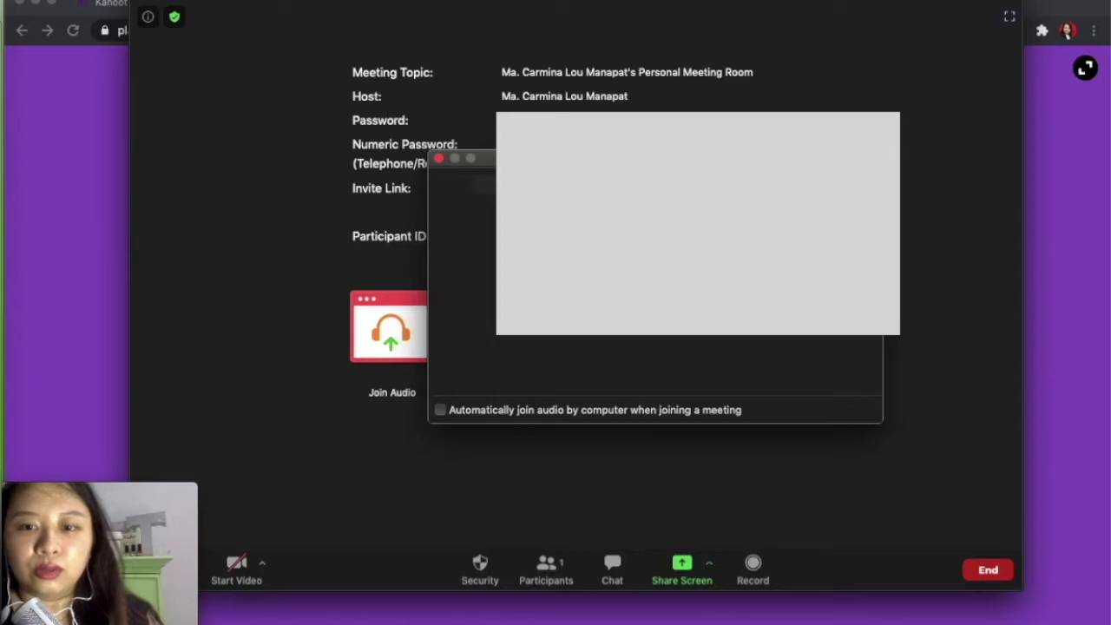
- Switch to the Zoom meeting and join it with computer audio
left_click(629, 276)
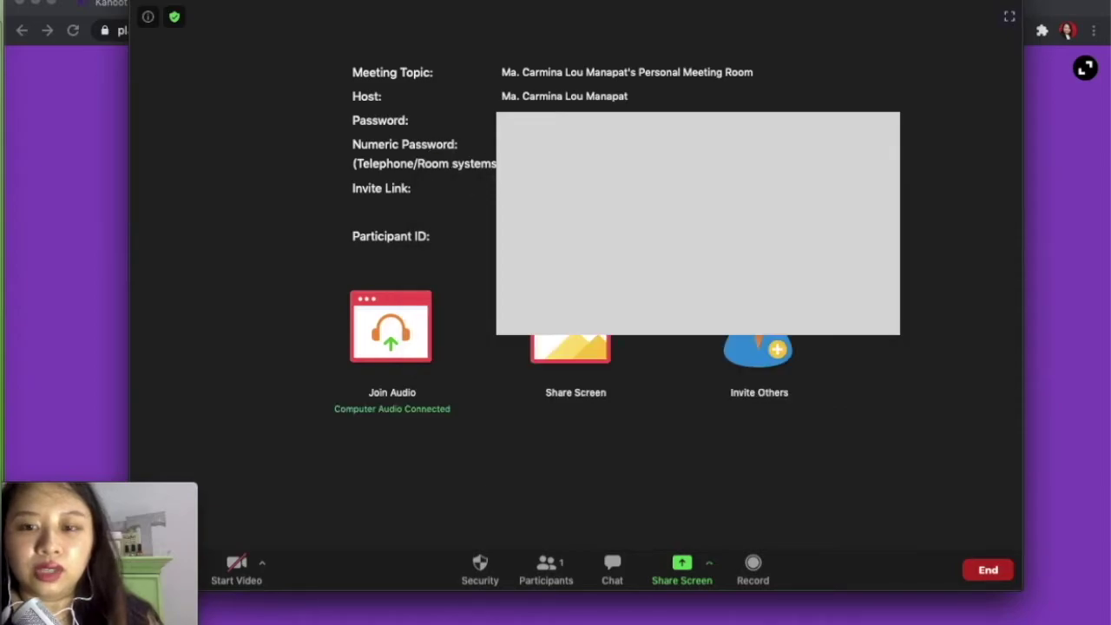
- Share the Google Chrome - Kahoot! window with the Zoom meeting participants
left_click(589, 359)
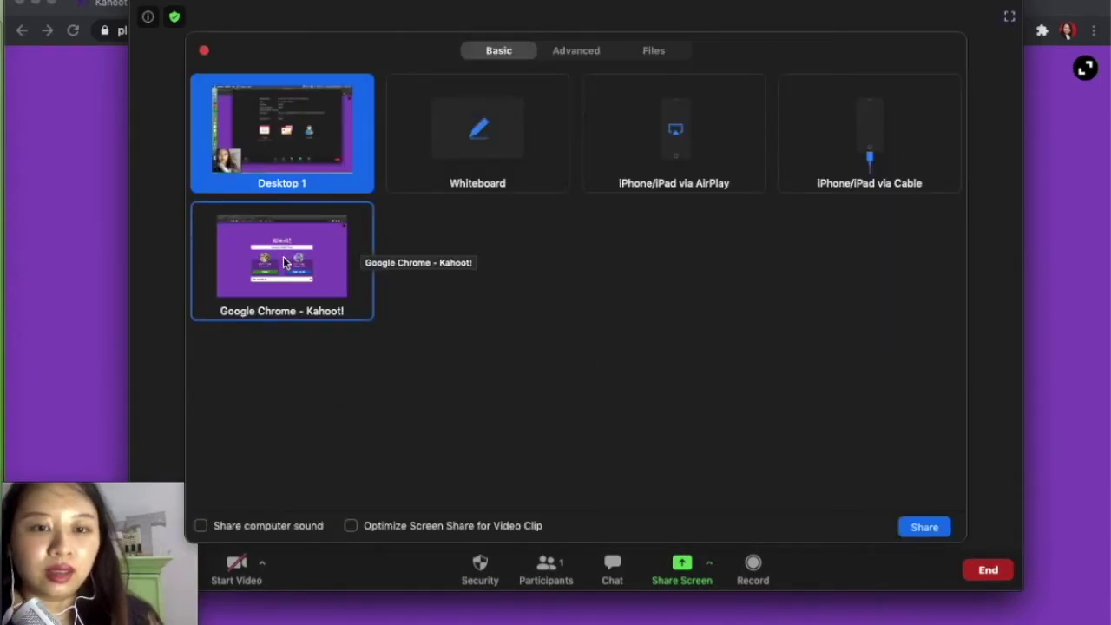
left_click(285, 263)
left_click(922, 526)
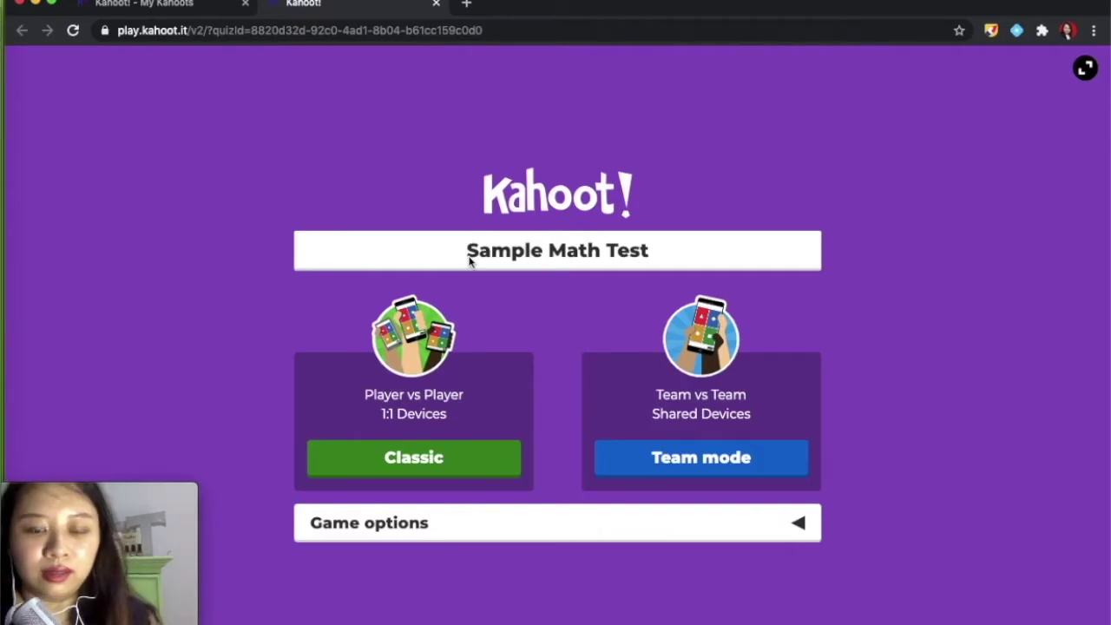
- Launch Sample Math Test in Classic mode, start it once the player has joined, and advance through all three questions and the scoreboards between them
left_click(443, 474)
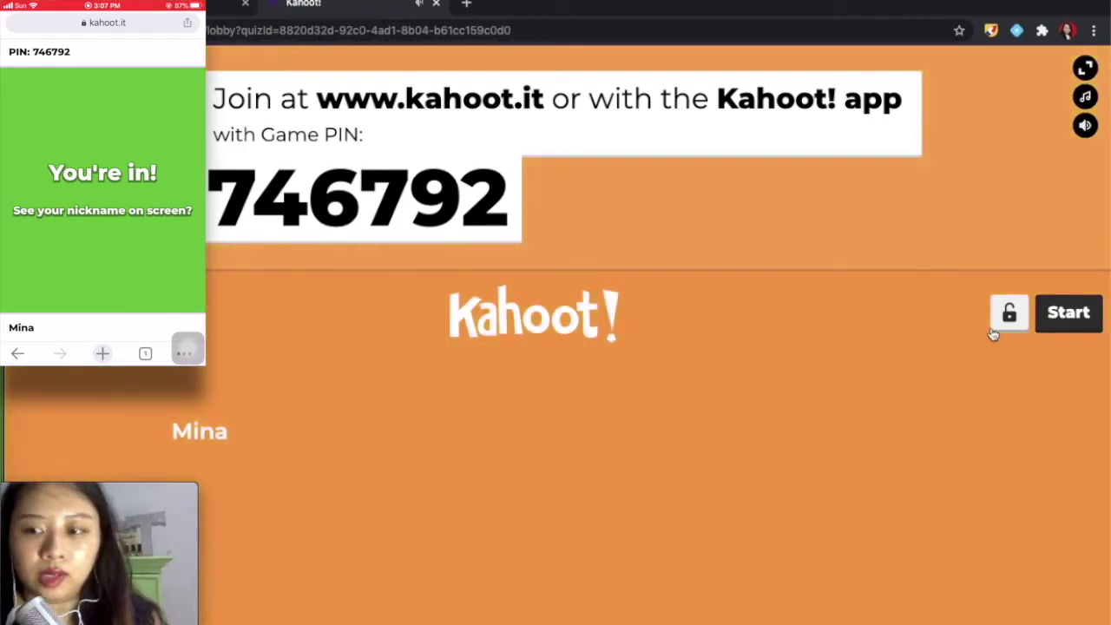
left_click(1066, 315)
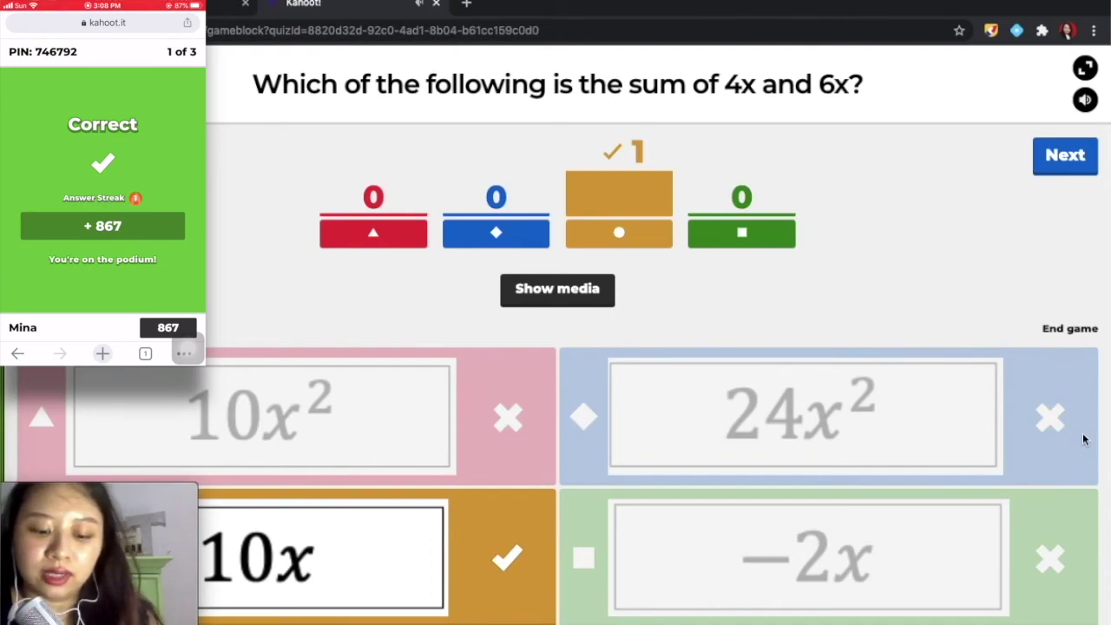
left_click(1066, 167)
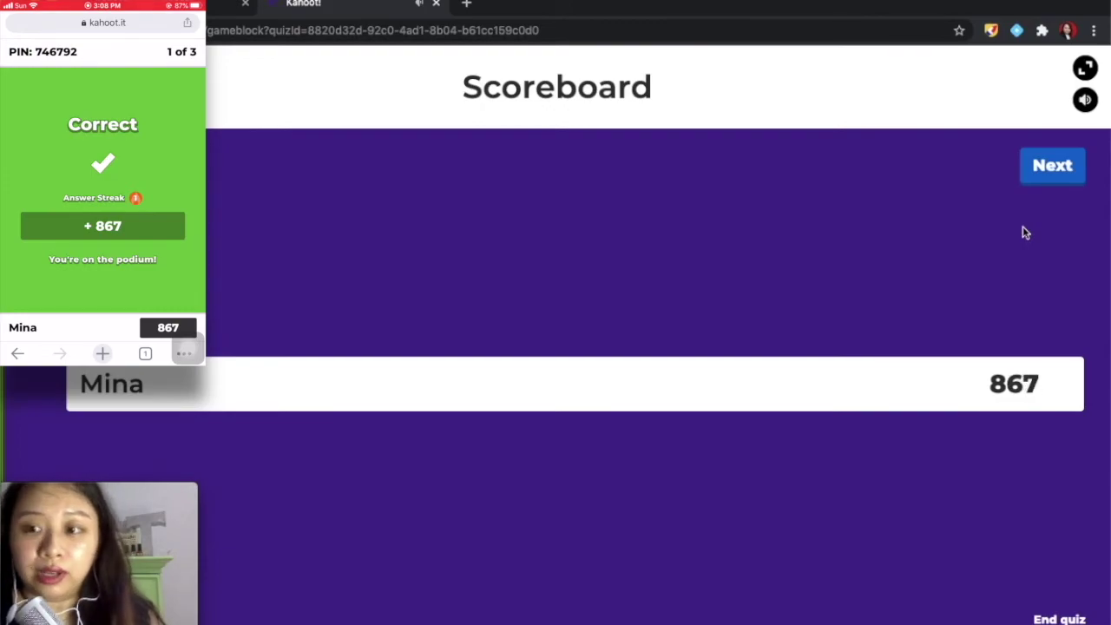
left_click(1038, 184)
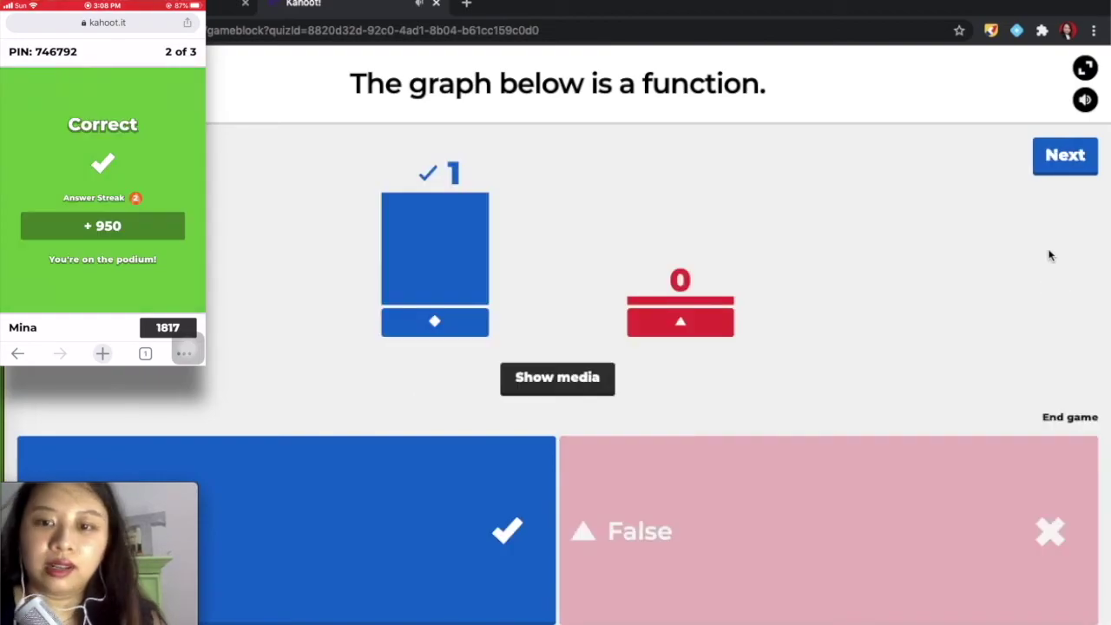
left_click(1054, 165)
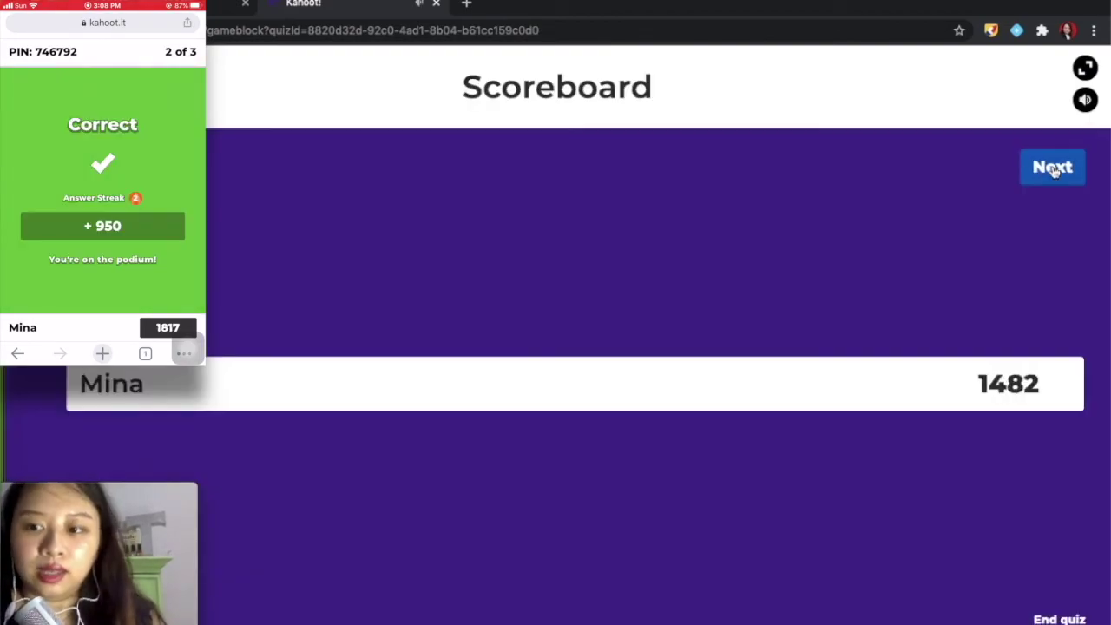
left_click(1052, 167)
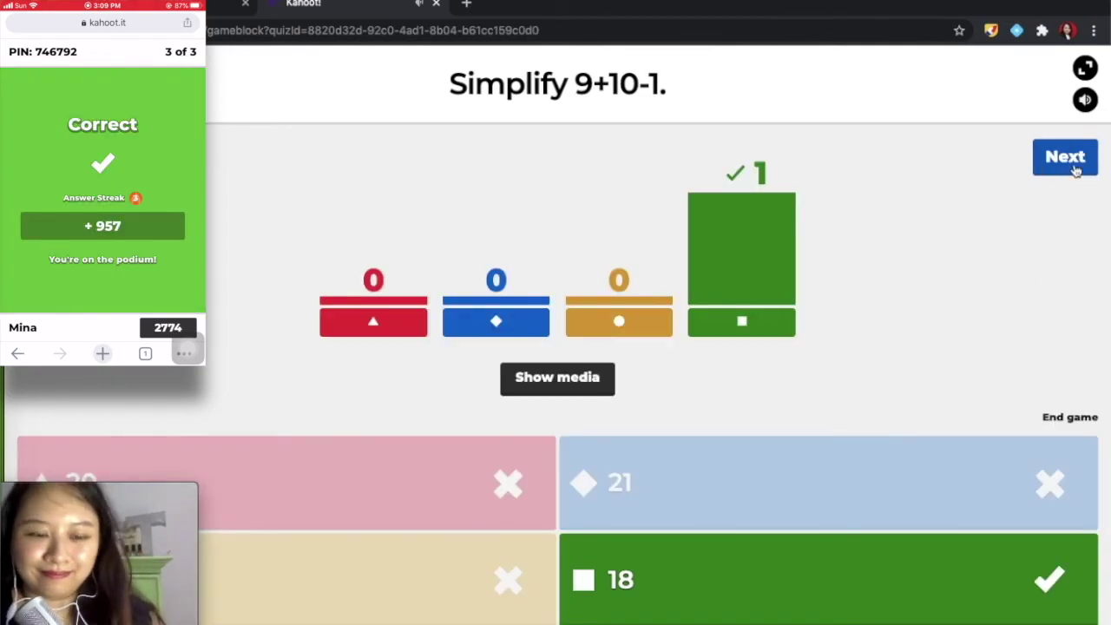
left_click(1075, 169)
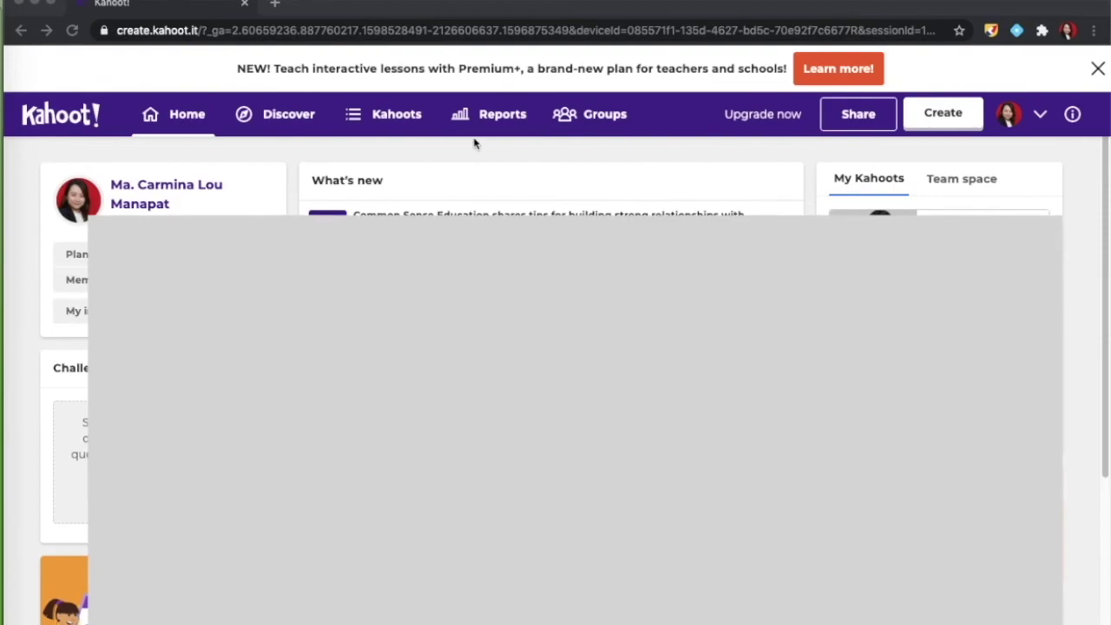
- Open the report of the finished Sample Math Test live game from the Kahoot reports
left_click(500, 117)
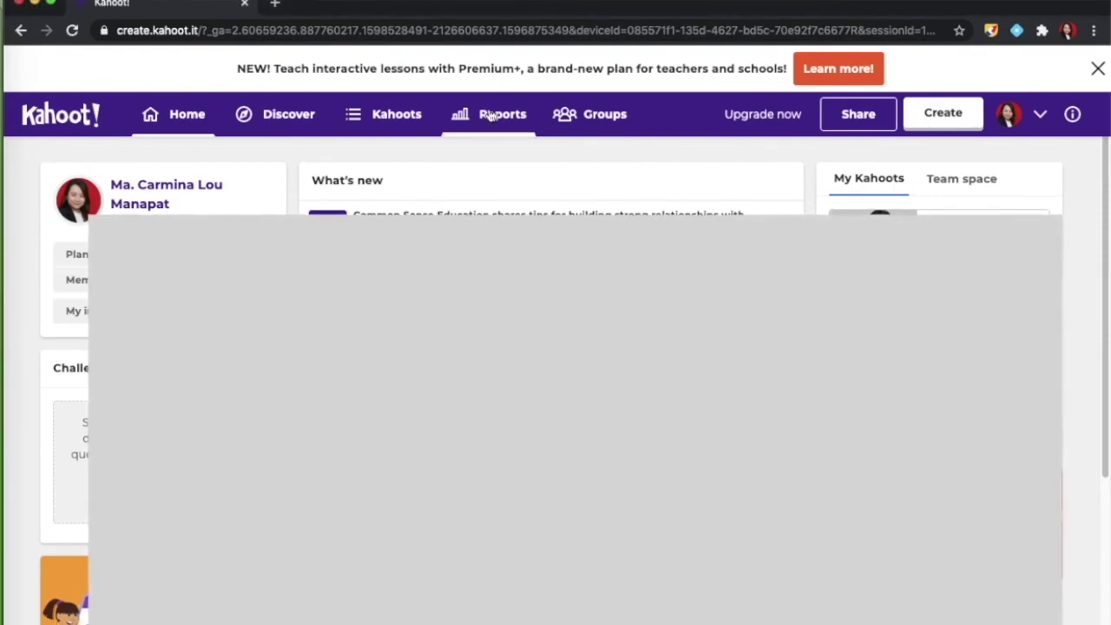
left_click(492, 115)
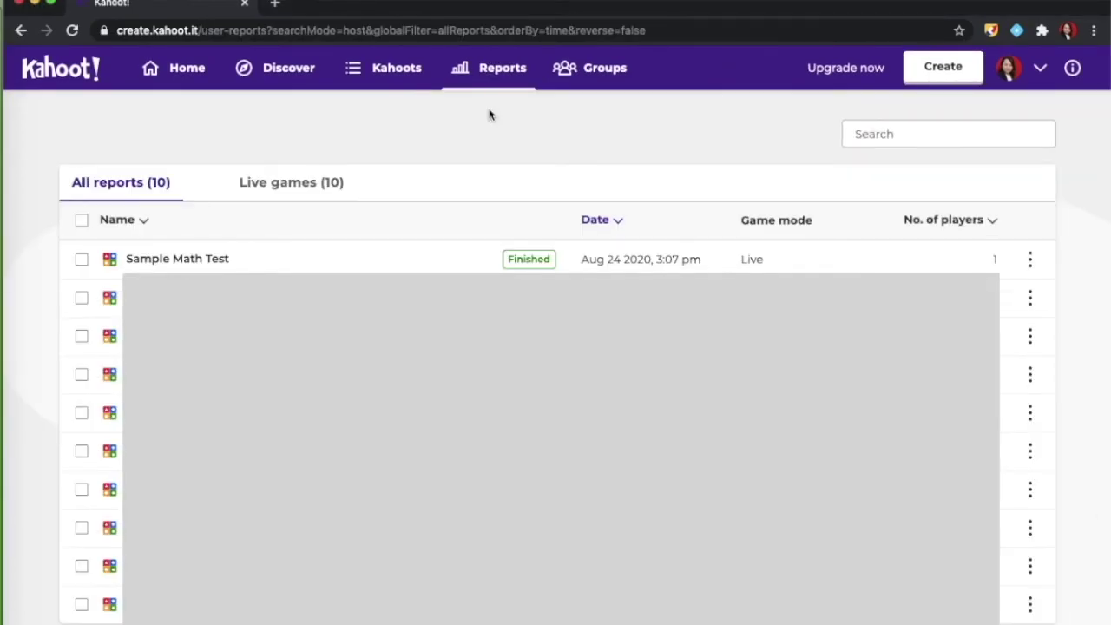
mouse_move(211, 260)
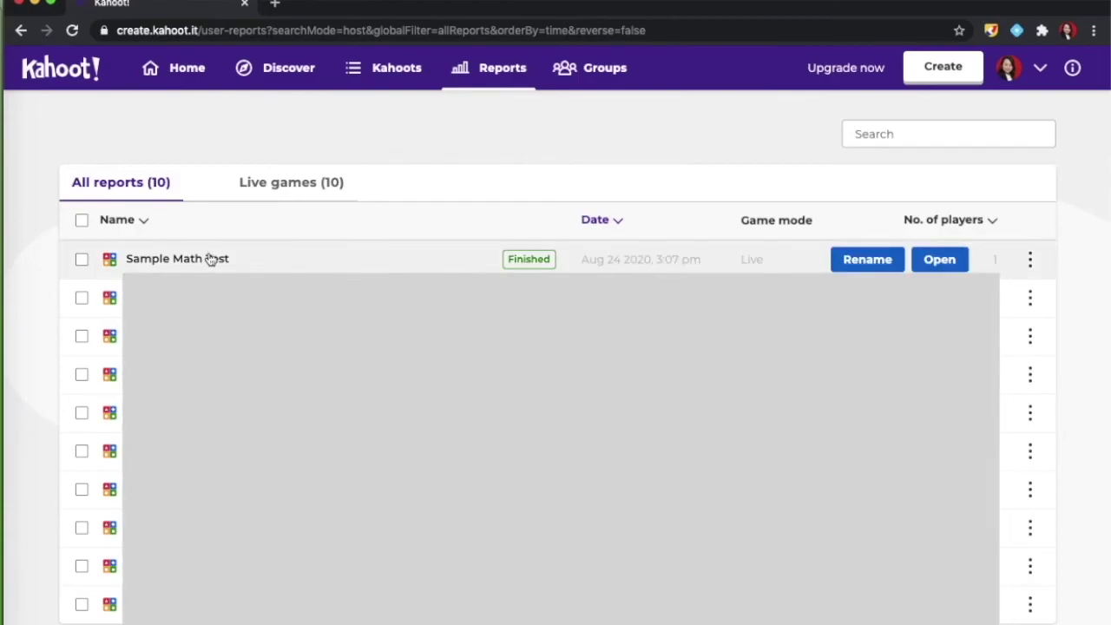
left_click(936, 259)
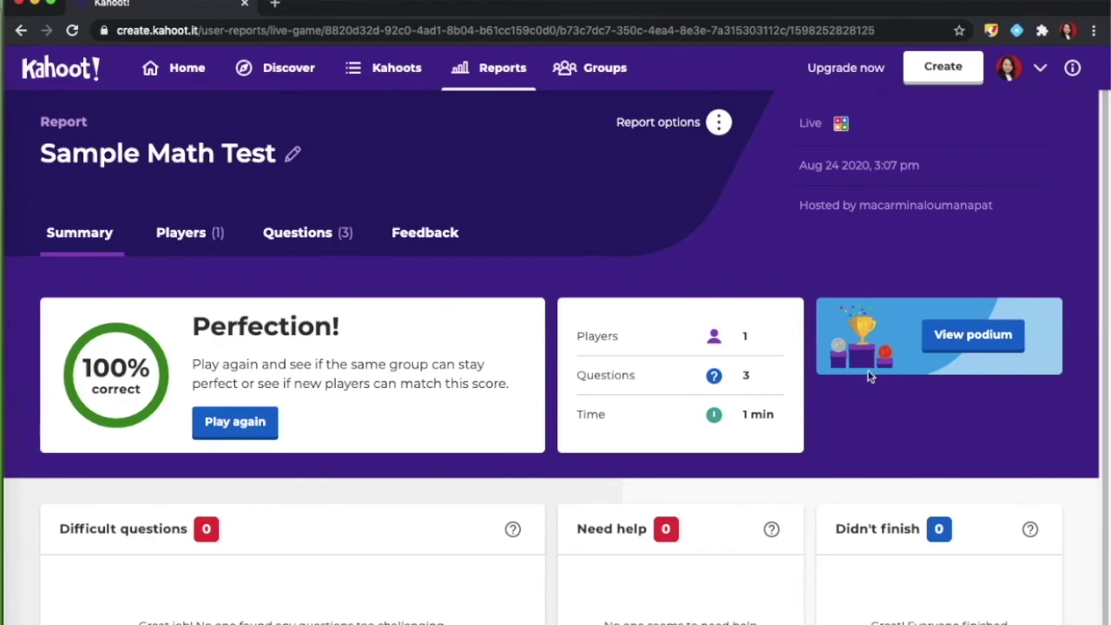